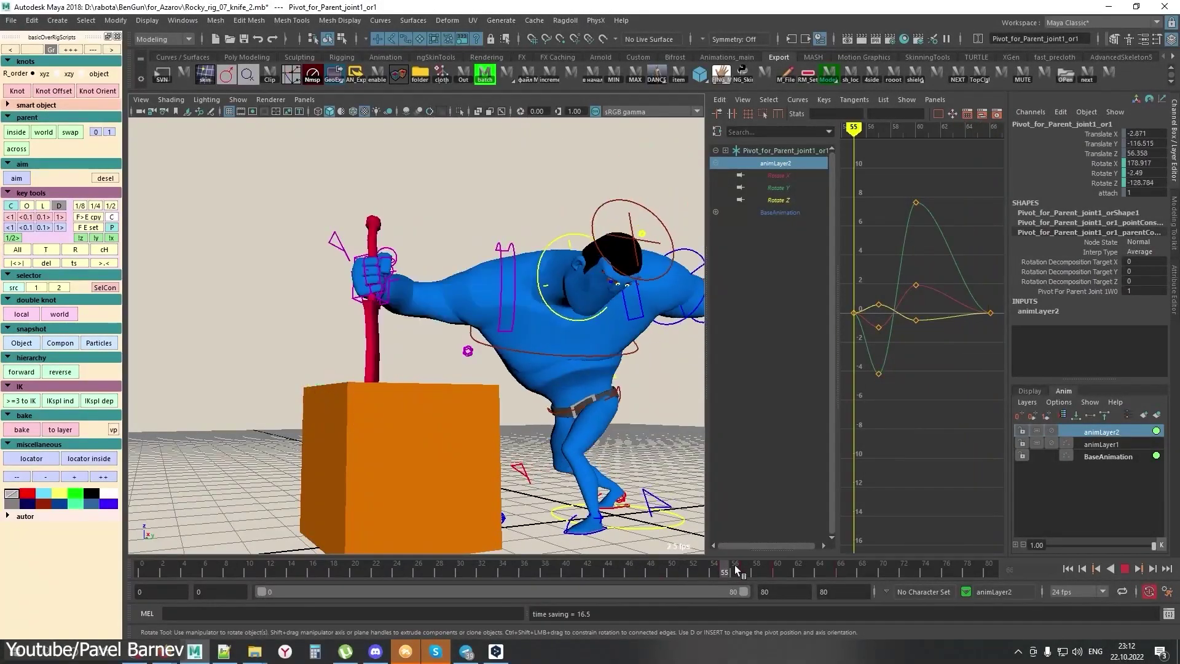
Step forward a frame and scrub the villager's walk along the slope.
{"action": "left_click", "coordinate": [737, 571]}
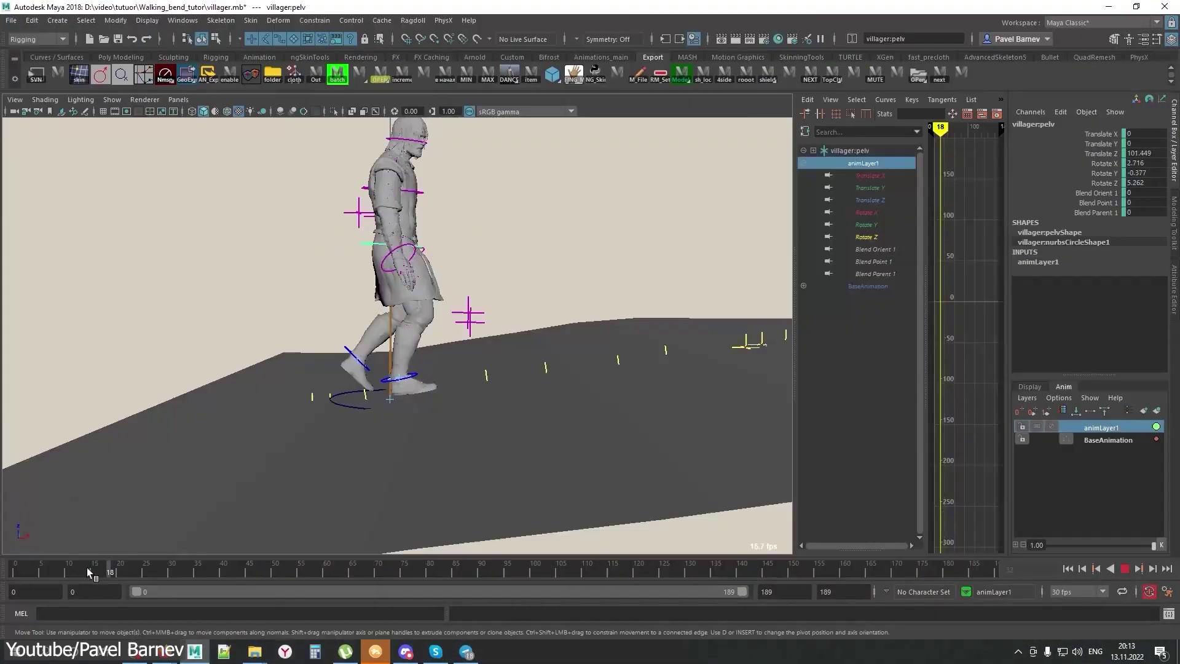
{"action": "left_click_drag", "start_coordinate": [86, 566], "coordinate": [376, 572]}
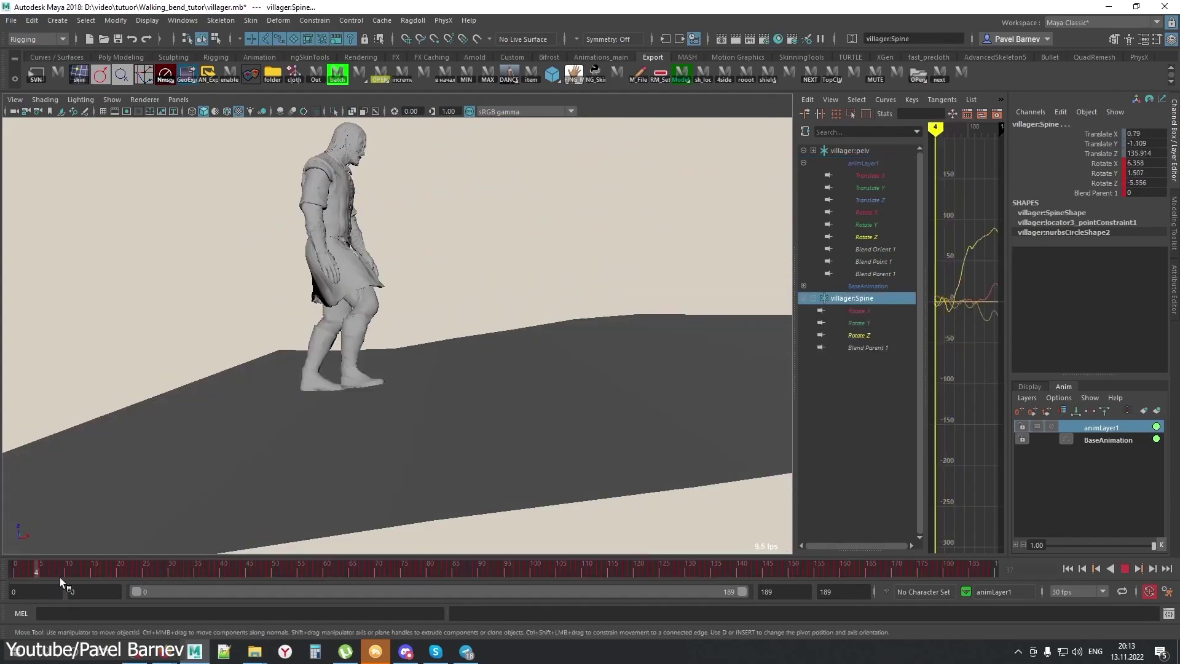
{"action": "left_click_drag", "start_coordinate": [60, 577], "coordinate": [22, 574]}
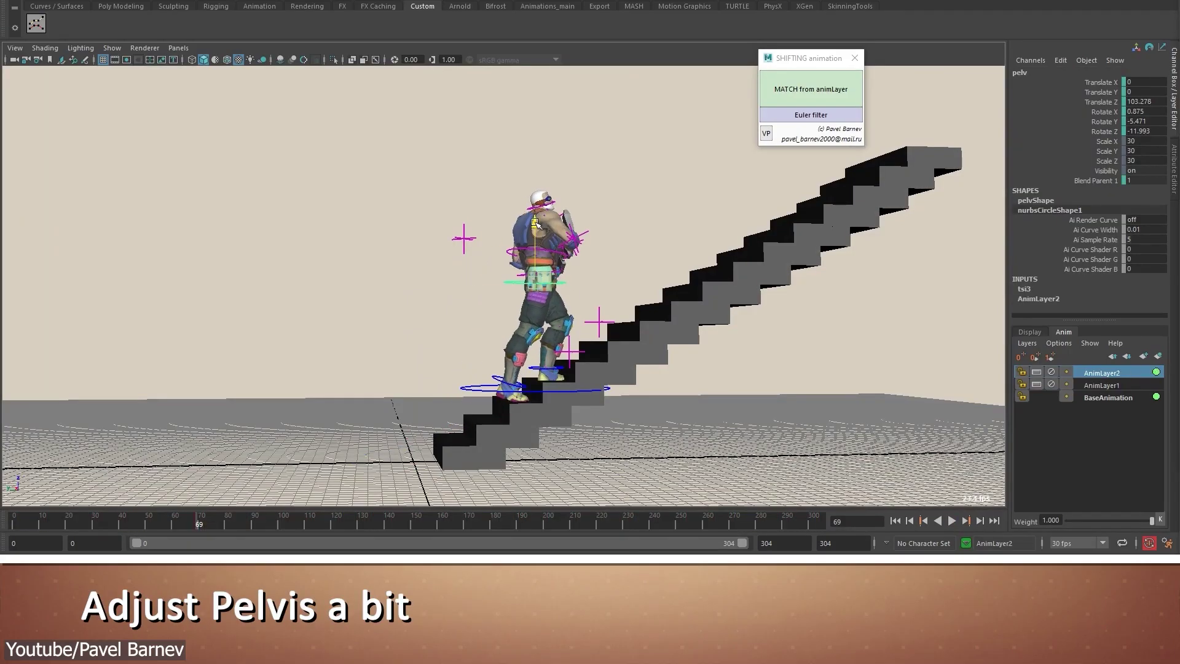
Orbit around the sword character, play its animation, and select frames 98 to 124.
{"action": "left_click_drag", "start_coordinate": [537, 226], "coordinate": [750, 381], "text": "alt"}
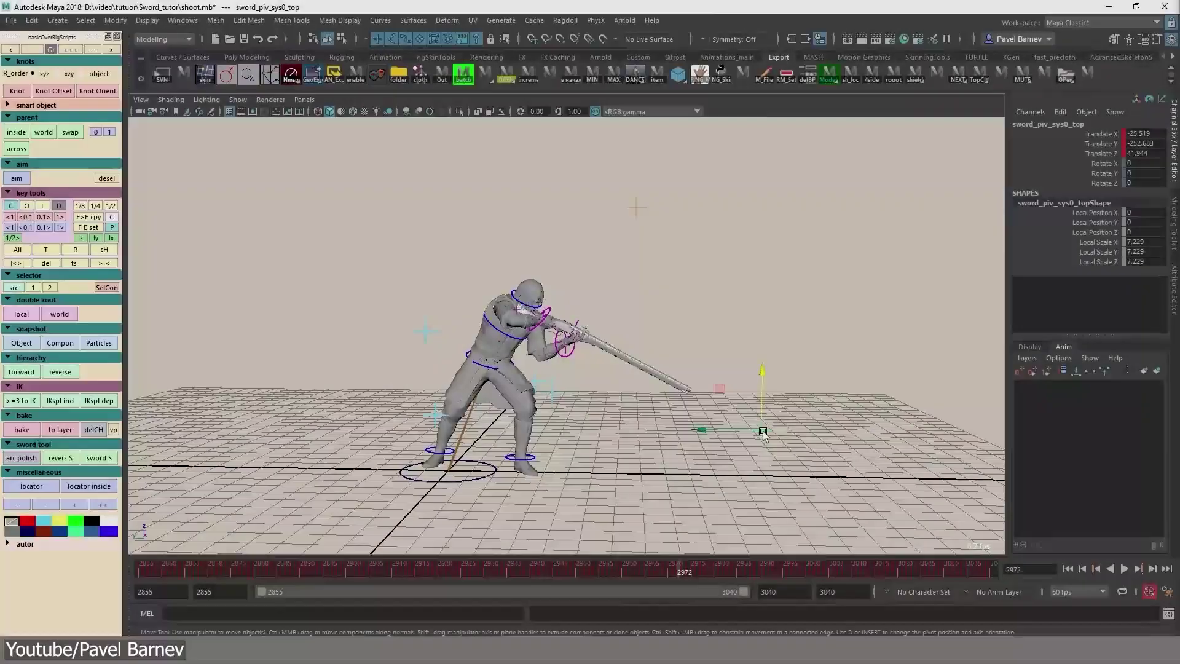
{"action": "left_click", "coordinate": [416, 564]}
{"action": "key", "text": "alt+v"}
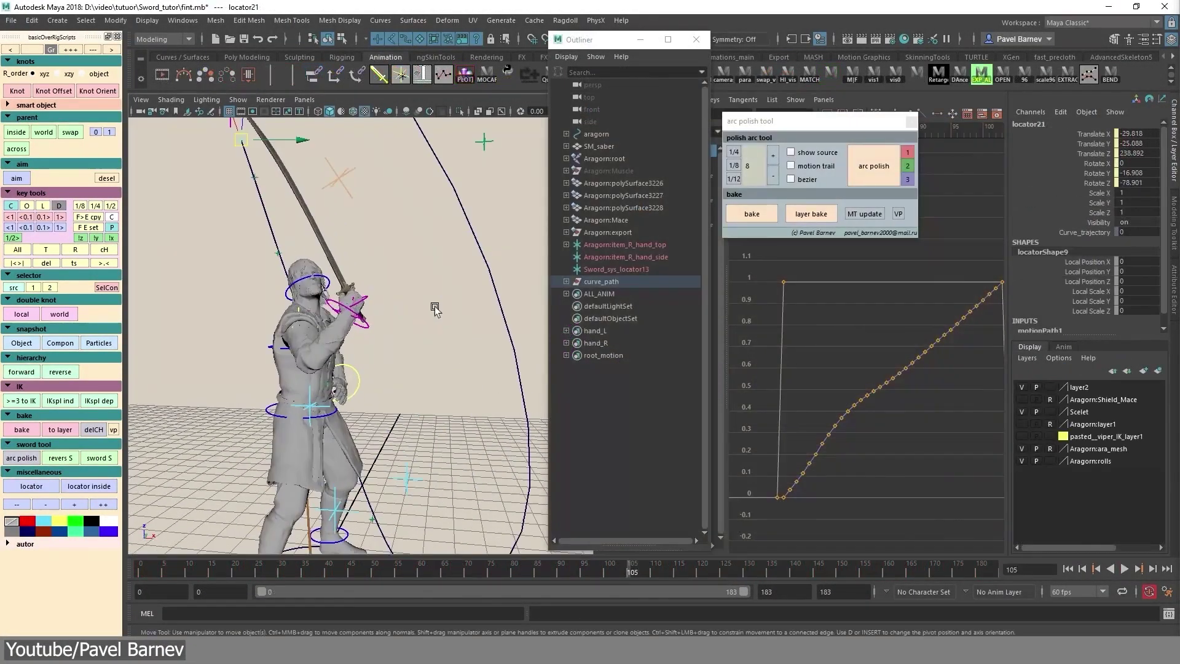
{"action": "left_click_drag", "start_coordinate": [595, 571], "coordinate": [717, 583], "text": "shift"}
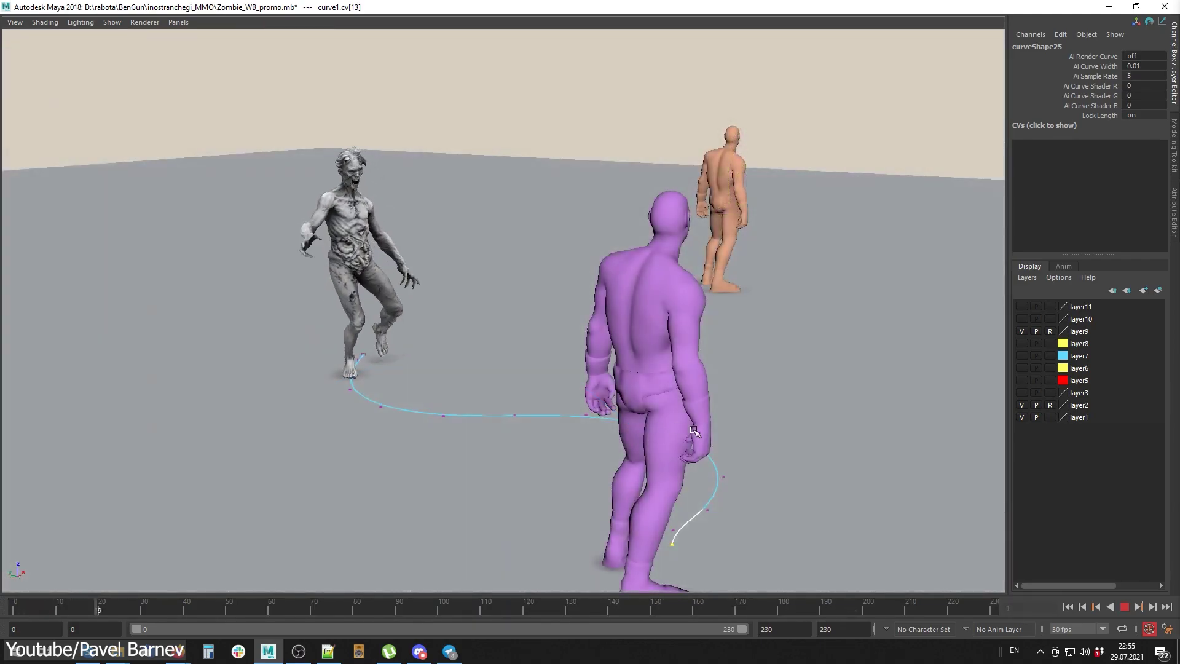
Stop the lizardman's run and inspect the curve from side and top views.
{"action": "left_click_drag", "start_coordinate": [651, 431], "coordinate": [677, 374], "text": "alt"}
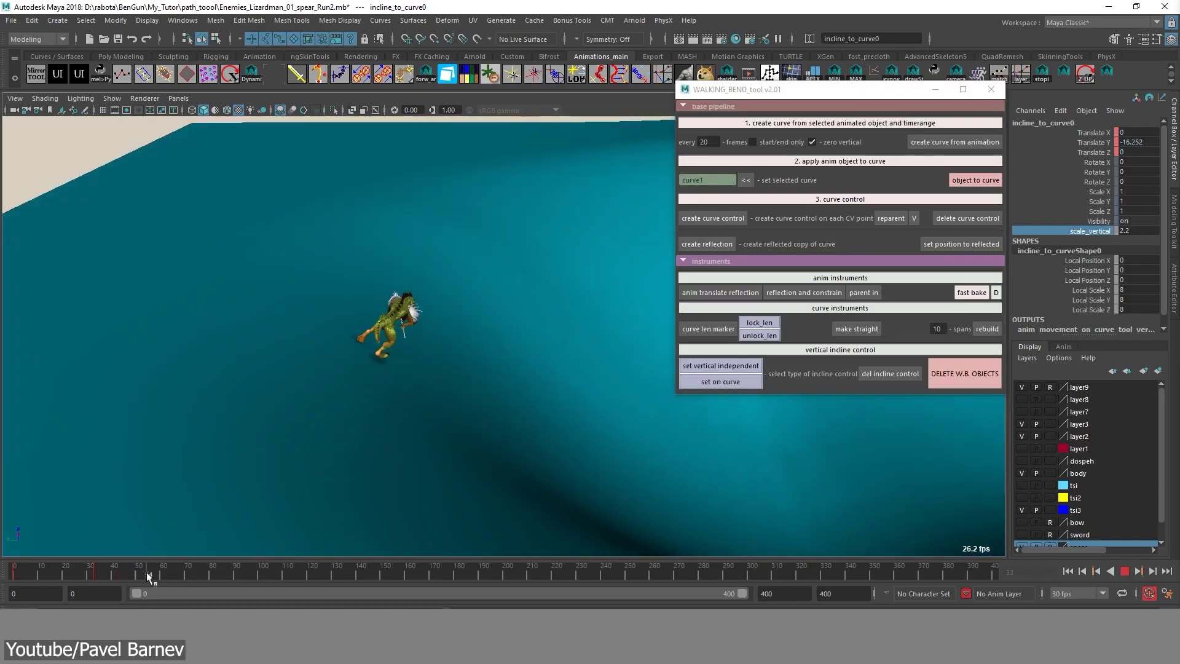
{"action": "left_click", "coordinate": [152, 575]}
{"action": "left_click_drag", "start_coordinate": [184, 541], "coordinate": [478, 282], "text": "alt"}
{"action": "key", "text": "Escape"}
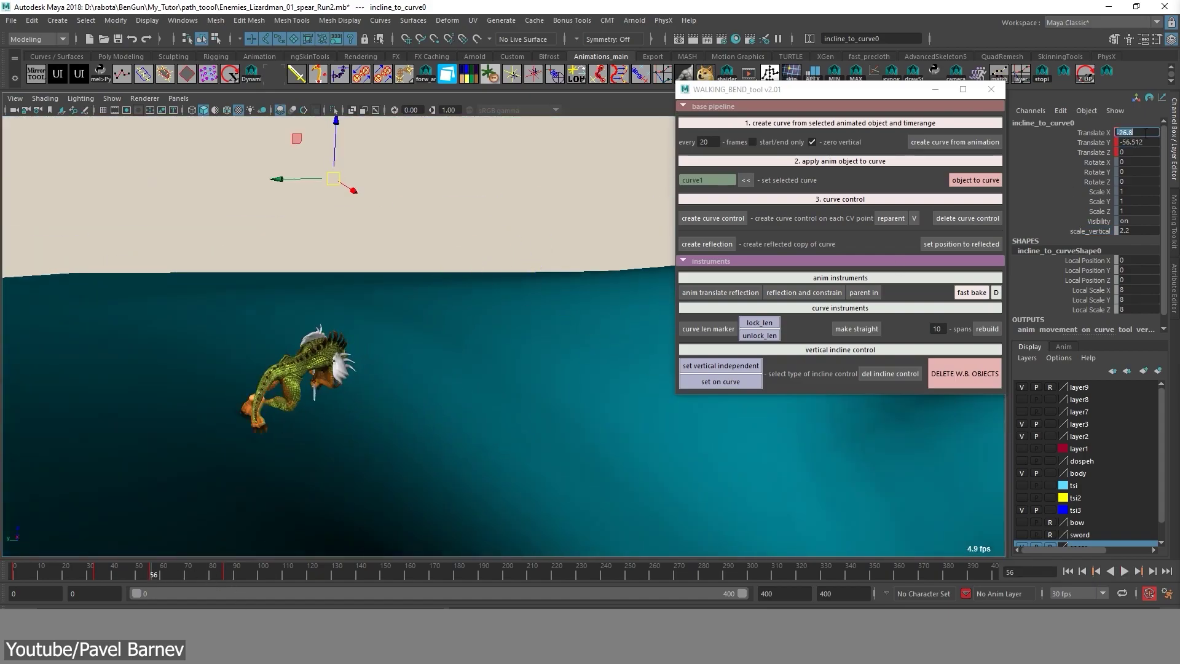
{"action": "left_click_drag", "start_coordinate": [263, 188], "coordinate": [305, 342], "text": "alt"}
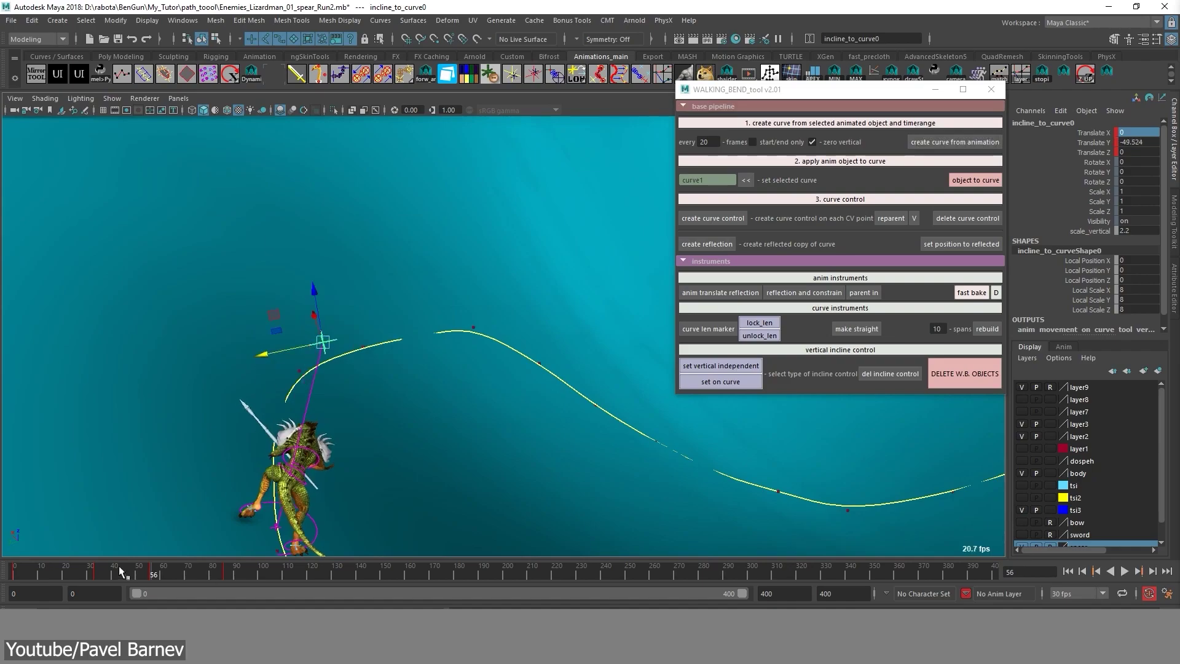
{"action": "left_click_drag", "start_coordinate": [320, 393], "coordinate": [467, 430], "text": "alt"}
{"action": "left_click", "coordinate": [295, 577]}
Jump the run to frames near 150 and 232, viewing the terrain from low and high.
{"action": "left_click_drag", "start_coordinate": [295, 577], "coordinate": [305, 577]}
{"action": "left_click_drag", "start_coordinate": [344, 369], "coordinate": [375, 325], "text": "alt"}
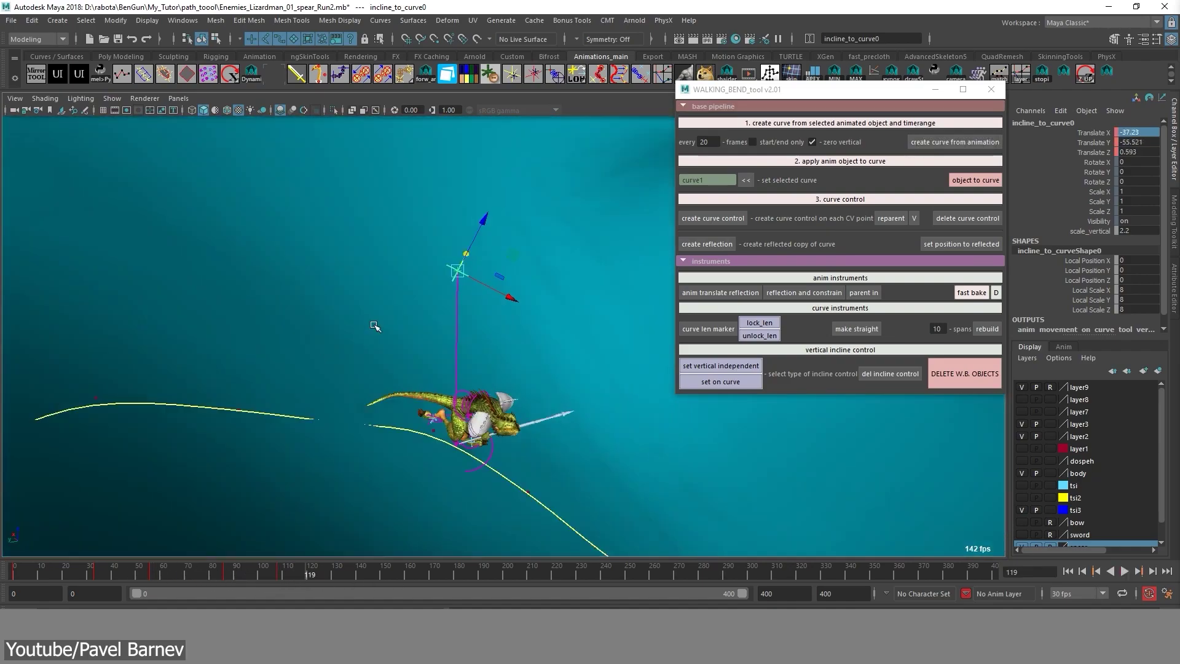
{"action": "left_click_drag", "start_coordinate": [344, 369], "coordinate": [203, 411], "text": "alt"}
{"action": "left_click", "coordinate": [411, 577]}
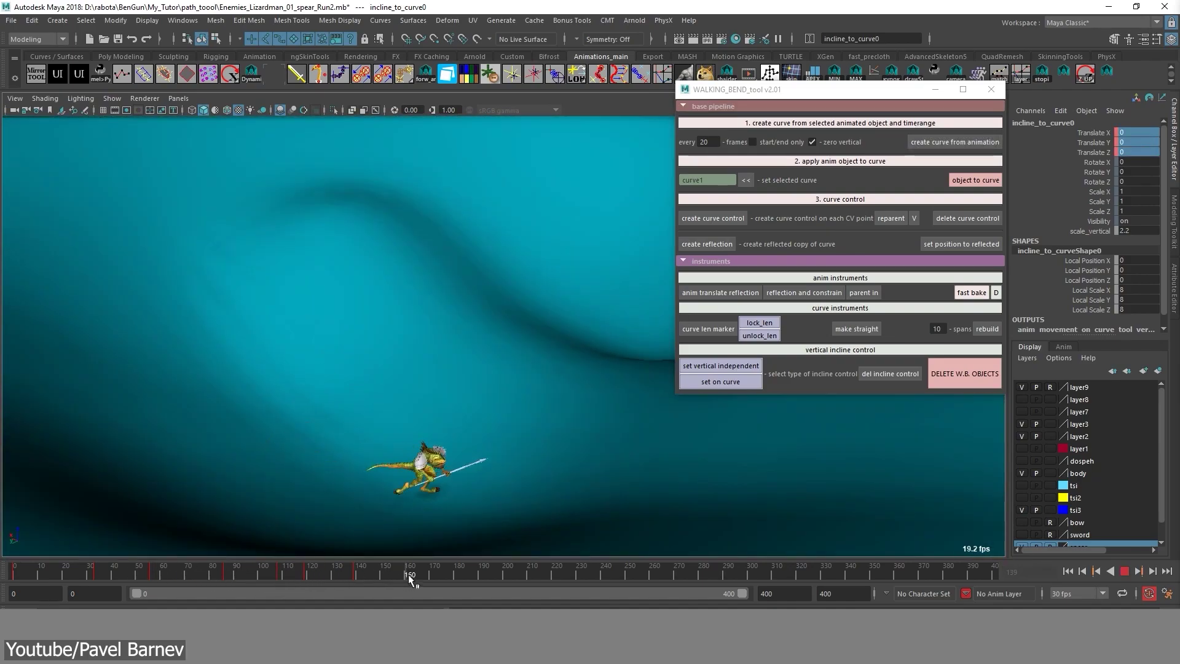
{"action": "left_click_drag", "start_coordinate": [564, 342], "coordinate": [452, 466], "text": "alt"}
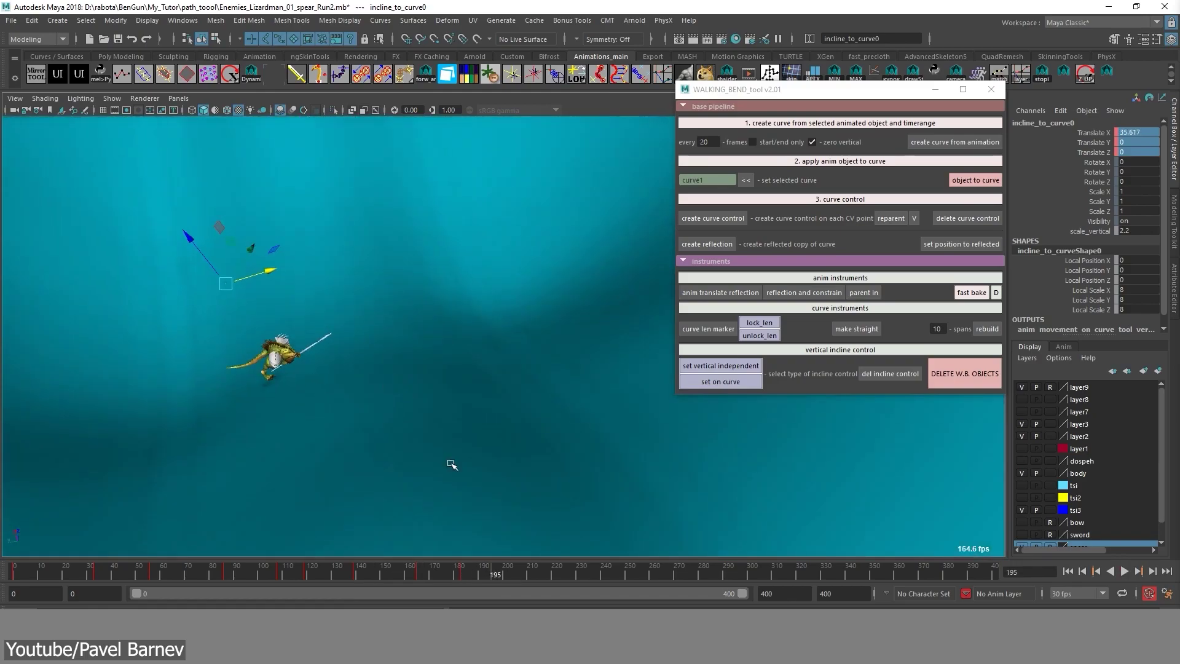
{"action": "left_click_drag", "start_coordinate": [675, 454], "coordinate": [620, 528], "text": "alt"}
{"action": "left_click", "coordinate": [585, 579]}
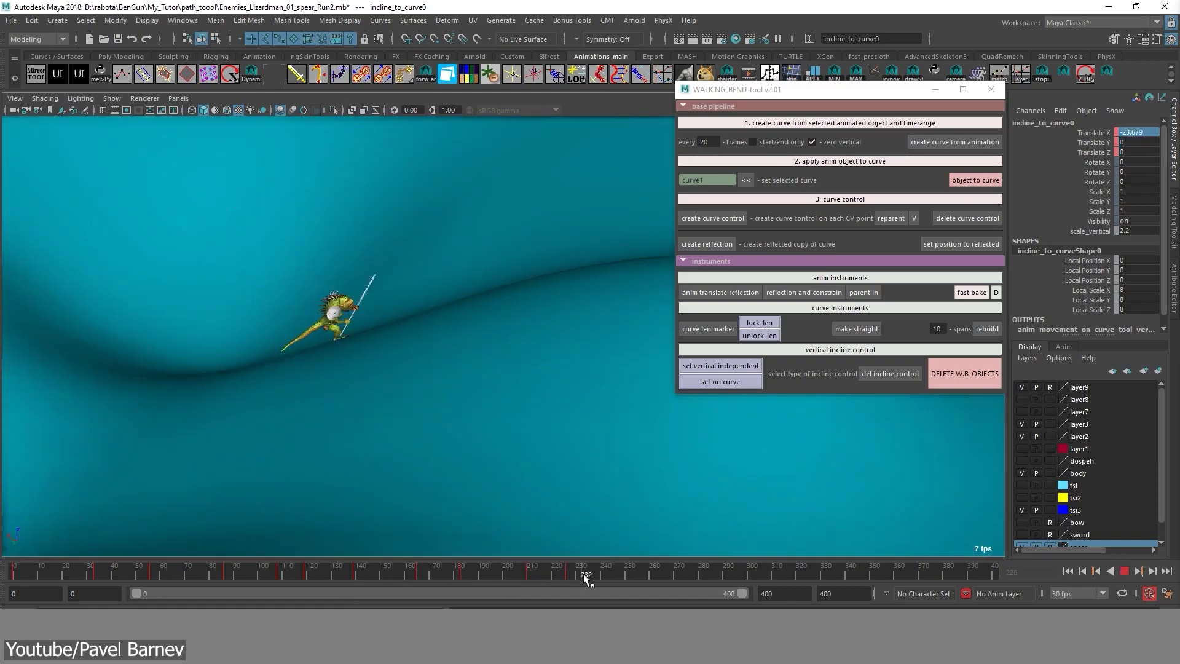
{"action": "left_click_drag", "start_coordinate": [556, 326], "coordinate": [680, 600], "text": "alt"}
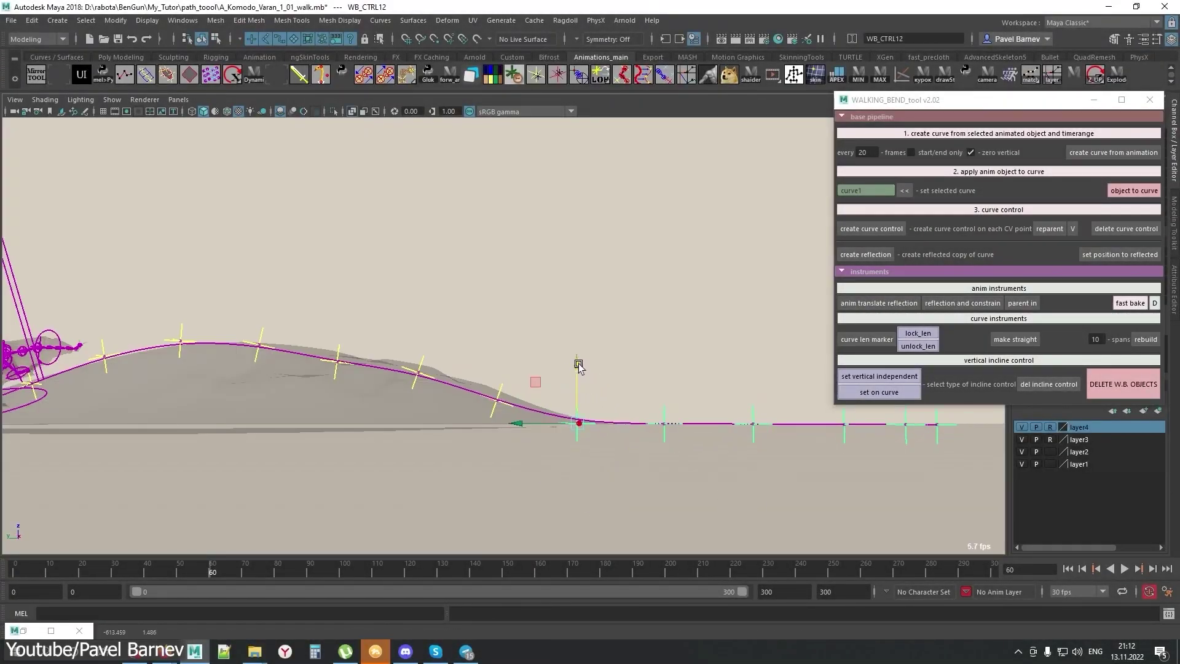
At frame 140, select incline_to_curve0 and set its Translate X and Y to 0.
{"action": "left_click_drag", "start_coordinate": [579, 366], "coordinate": [403, 414], "text": "alt"}
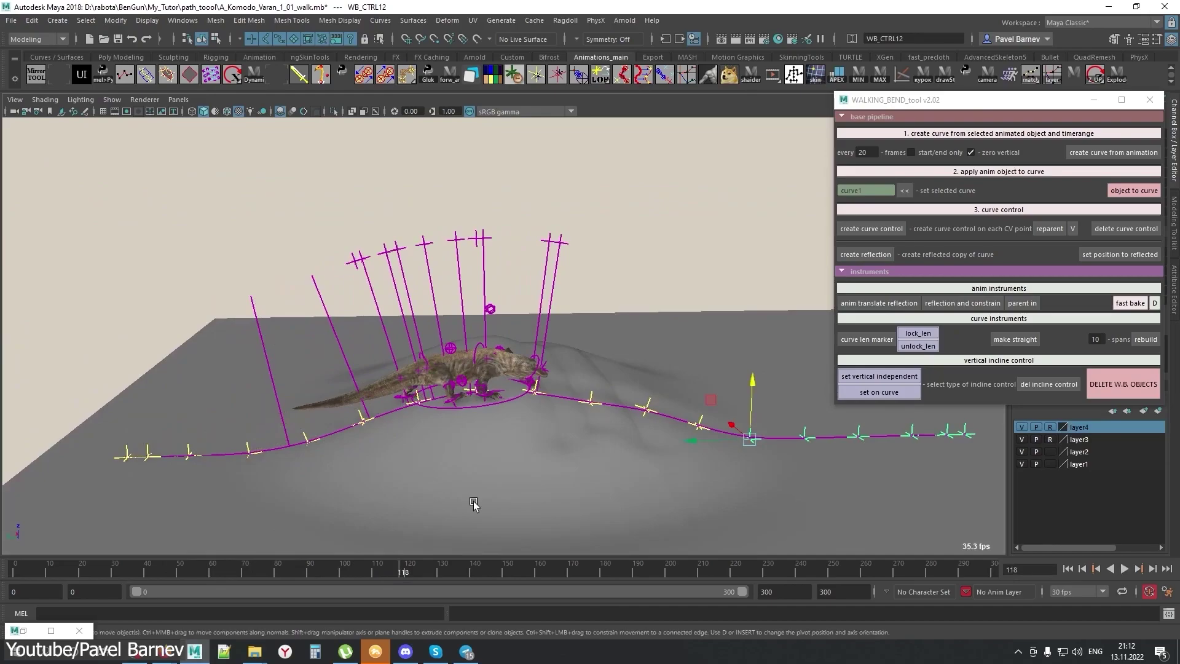
{"action": "left_click_drag", "start_coordinate": [473, 504], "coordinate": [381, 563], "text": "alt"}
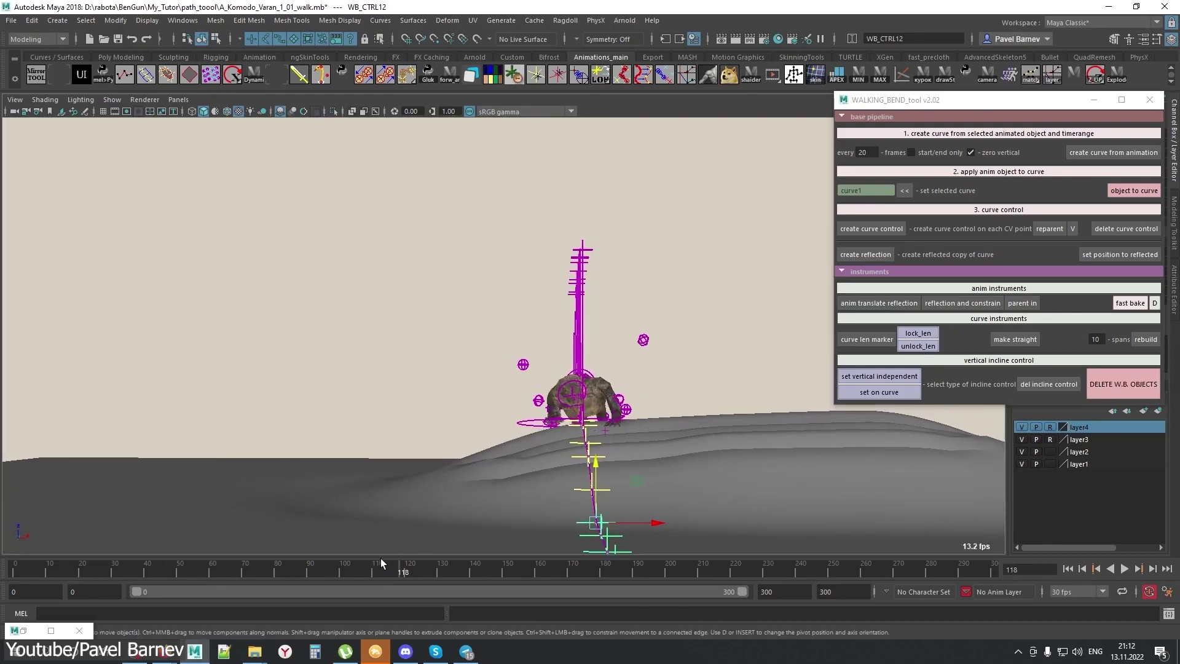
{"action": "left_click", "coordinate": [475, 568]}
{"action": "left_click", "coordinate": [595, 256]}
{"action": "left_click_drag", "start_coordinate": [643, 301], "coordinate": [698, 308], "text": "alt"}
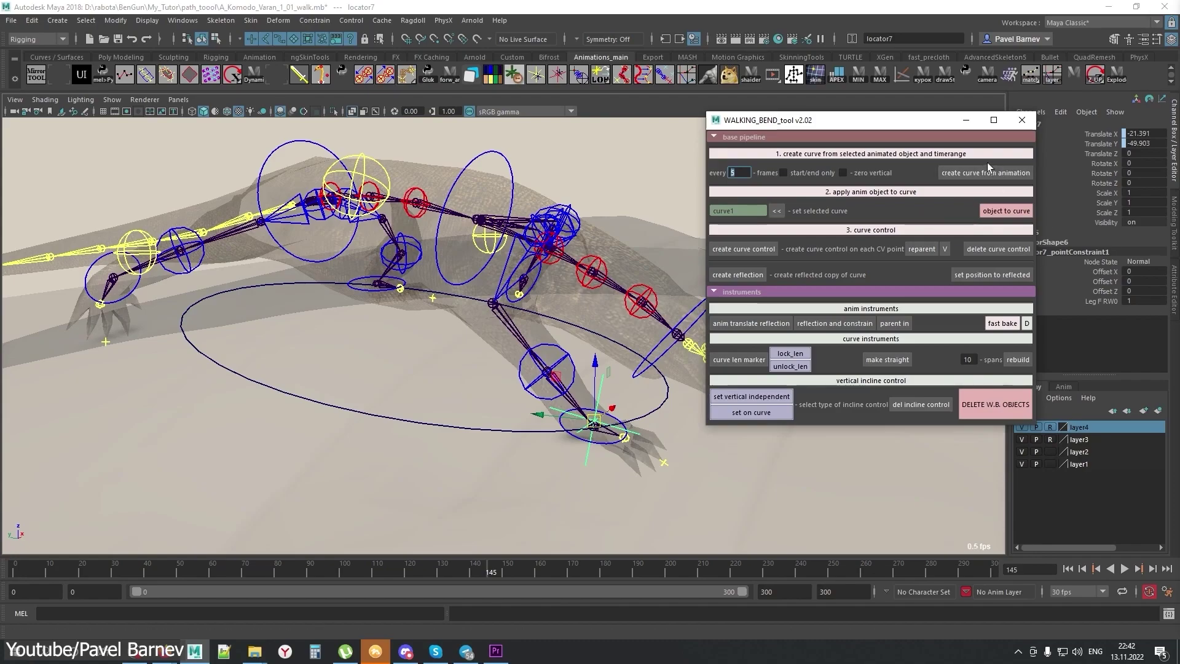
{"action": "left_click_drag", "start_coordinate": [670, 355], "coordinate": [430, 486], "text": "alt"}
{"action": "left_click_drag", "start_coordinate": [491, 569], "coordinate": [543, 576]}
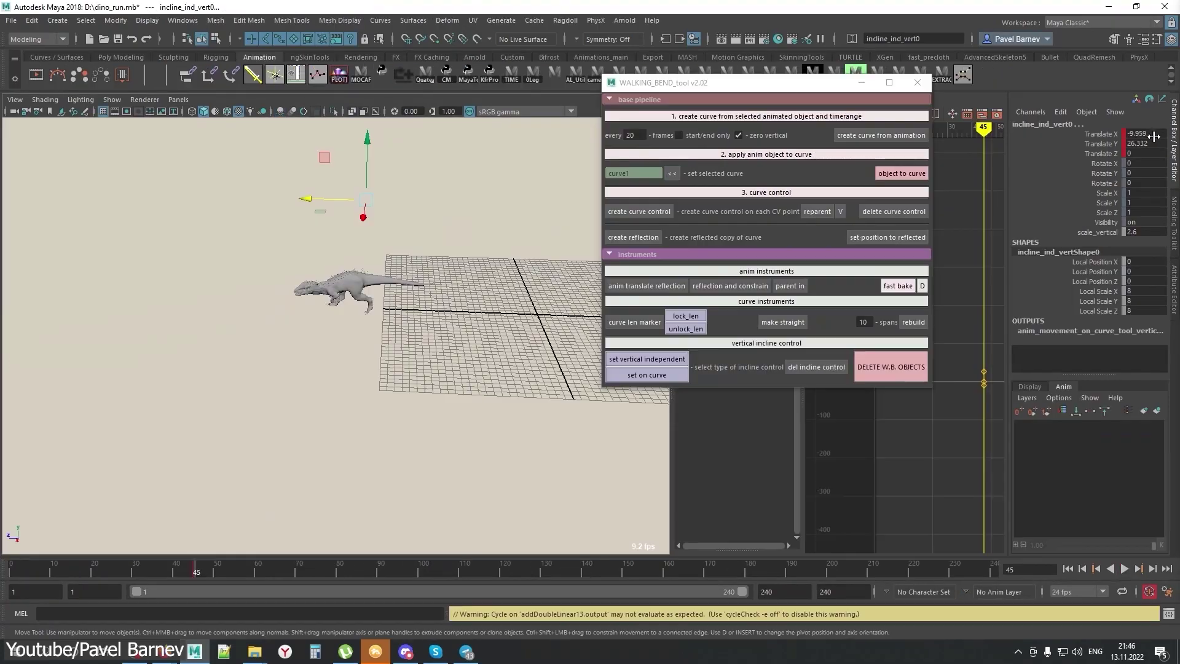
{"action": "type", "text": "0"}
{"action": "key", "text": "Return"}
At frame 72, raise the incline control, reset its height to 0, and scrub the villager walk.
{"action": "left_click_drag", "start_coordinate": [268, 569], "coordinate": [305, 569]}
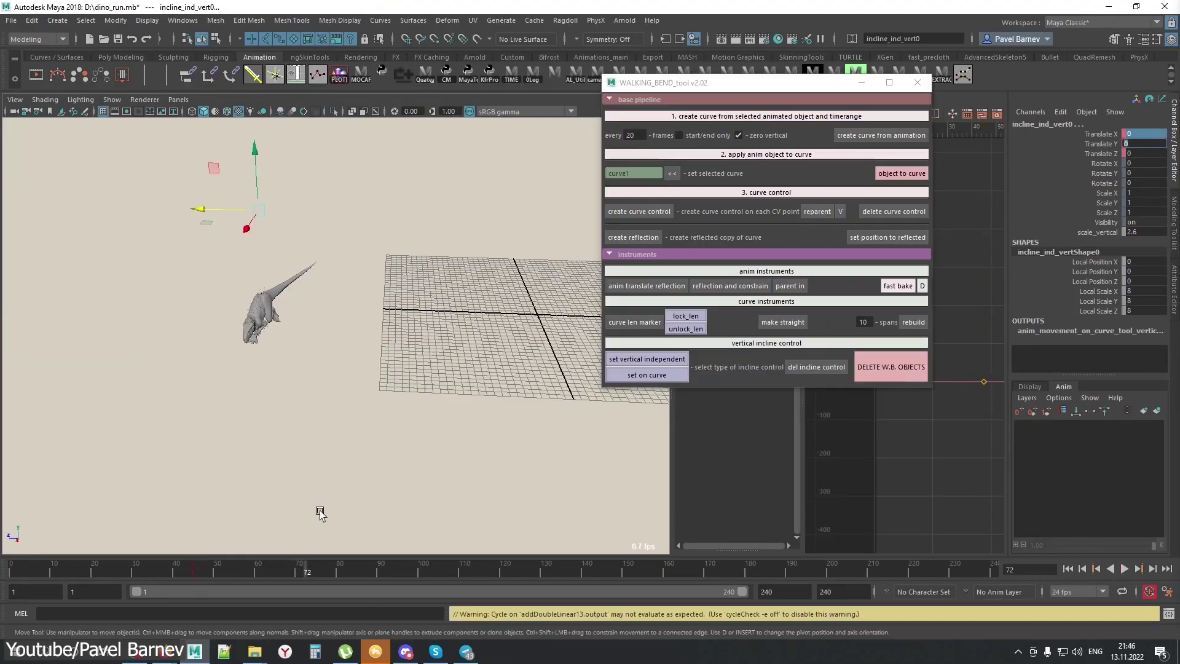
{"action": "middle_click_drag", "start_coordinate": [313, 222], "coordinate": [347, 234]}
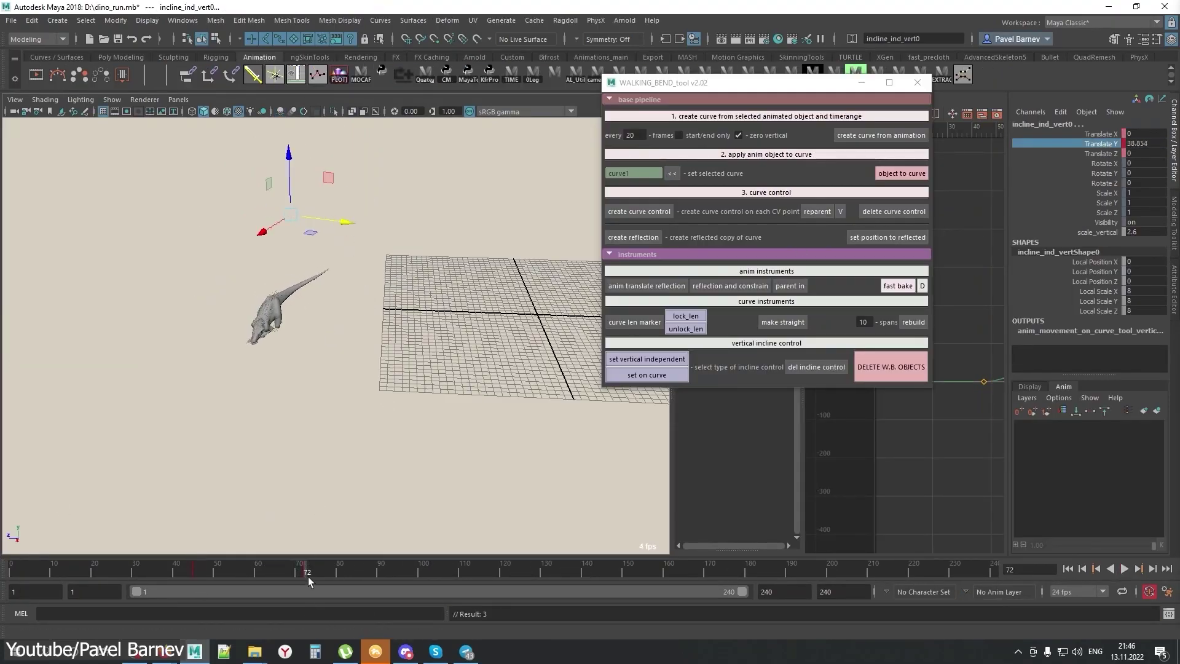
{"action": "left_click_drag", "start_coordinate": [308, 576], "coordinate": [374, 569]}
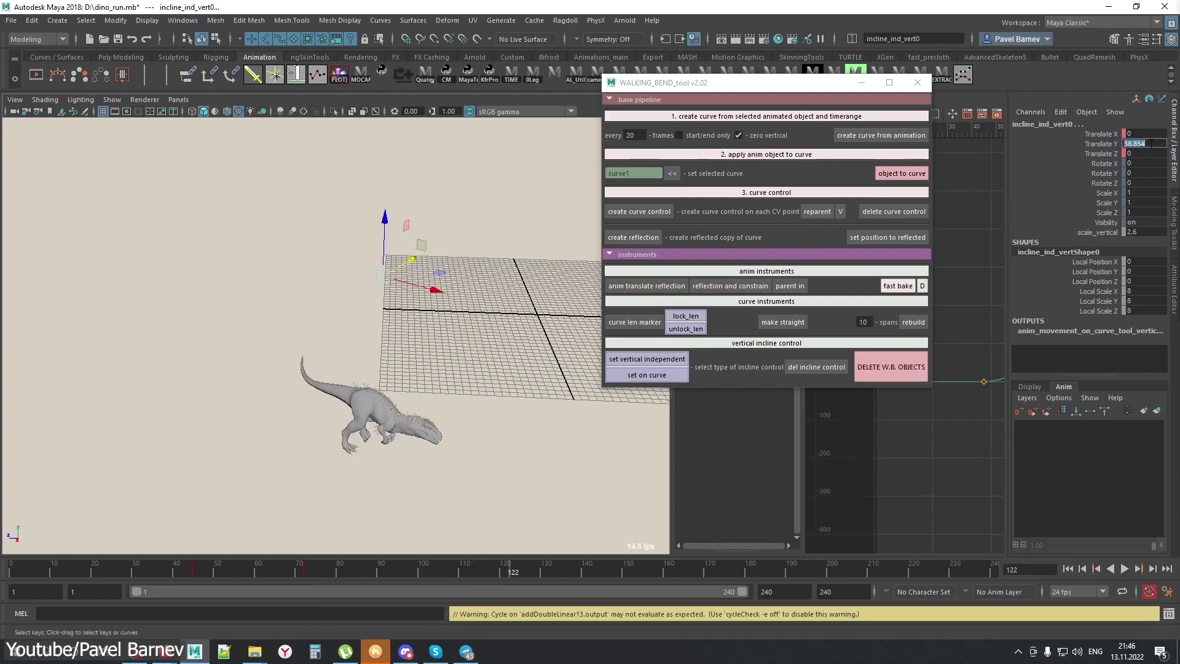
{"action": "type", "text": "0"}
{"action": "key", "text": "Return"}
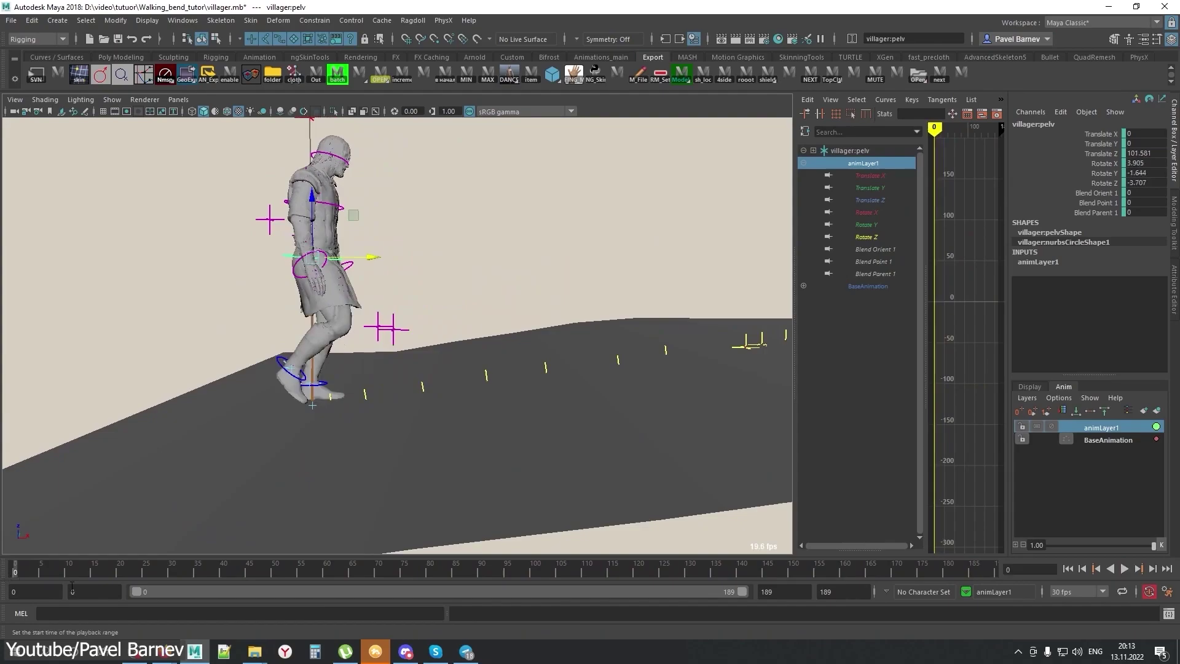
{"action": "left_click_drag", "start_coordinate": [80, 570], "coordinate": [280, 570]}
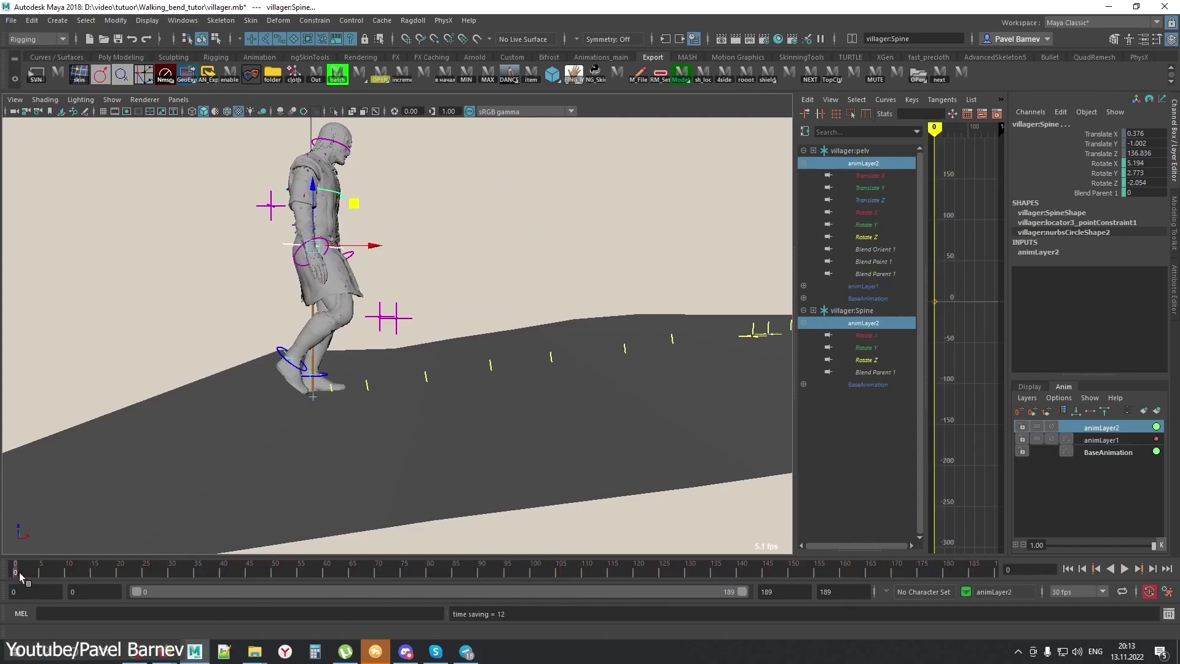
{"action": "left_click_drag", "start_coordinate": [19, 572], "coordinate": [101, 572]}
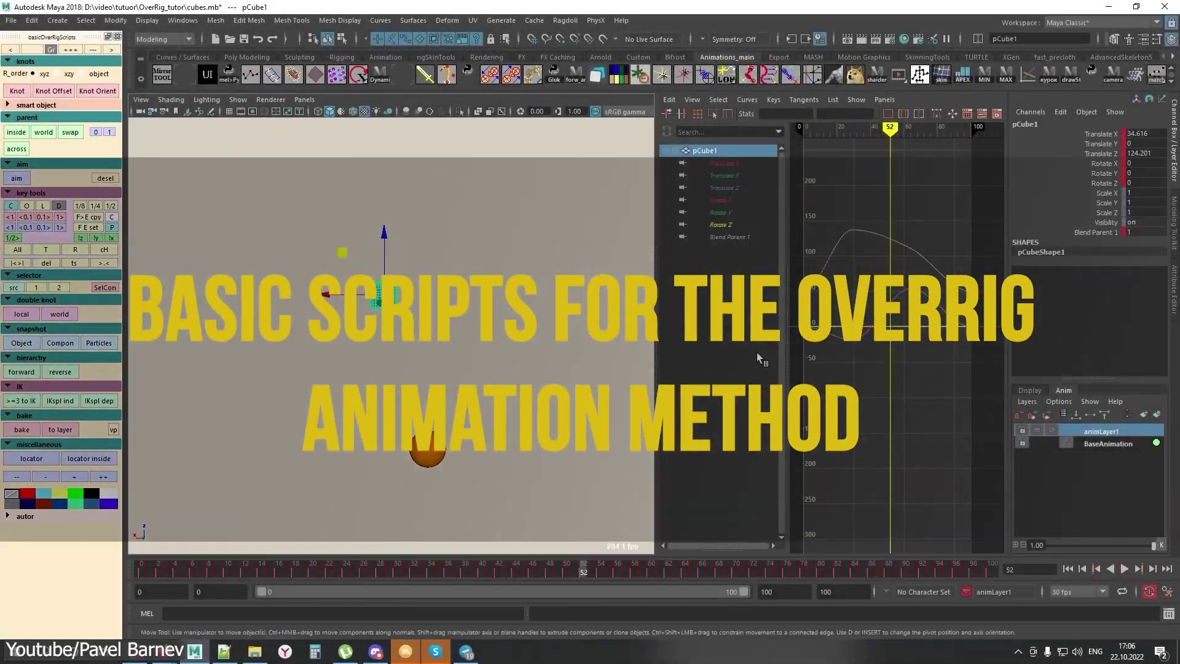
Play the sphere and cube animation and parent the cube across to the sphere, then undo.
{"action": "scroll", "coordinate": [867, 413], "scroll_direction": "down", "scroll_amount": 5}
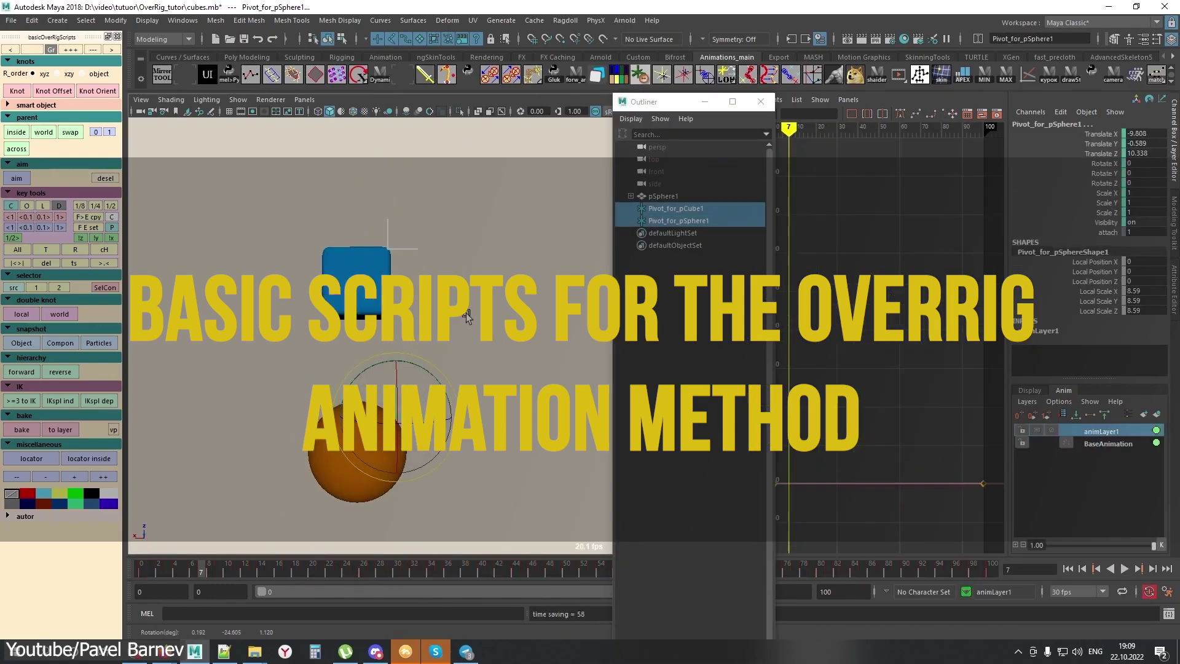
{"action": "key", "text": "alt+v"}
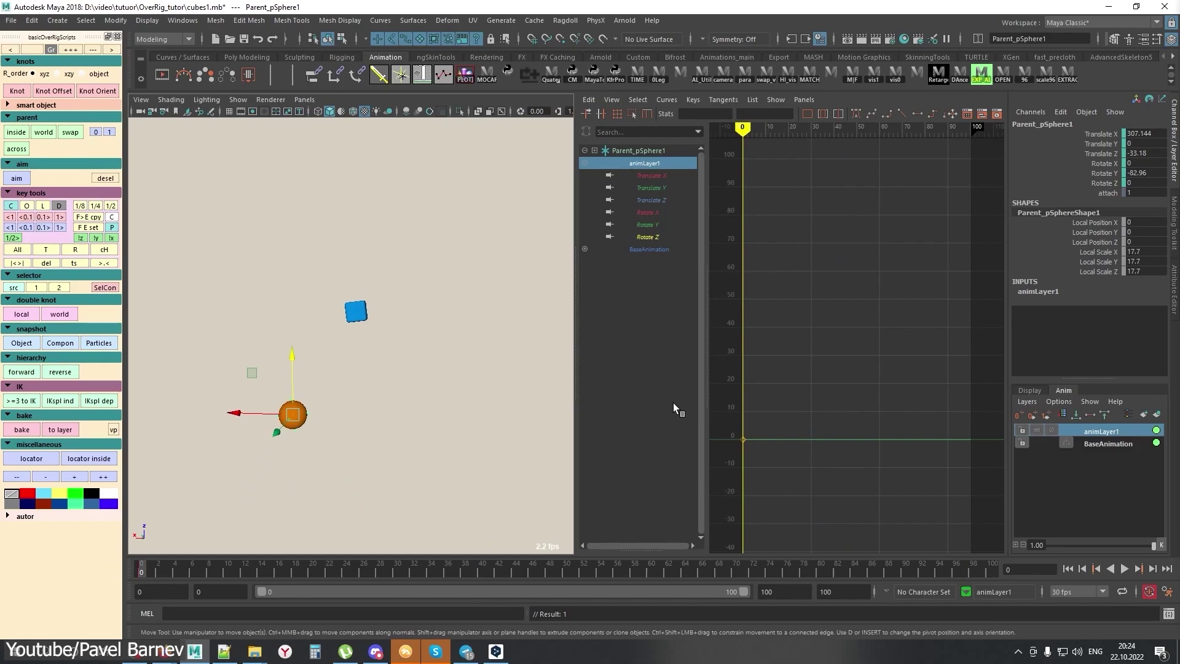
{"action": "key", "text": "alt+v"}
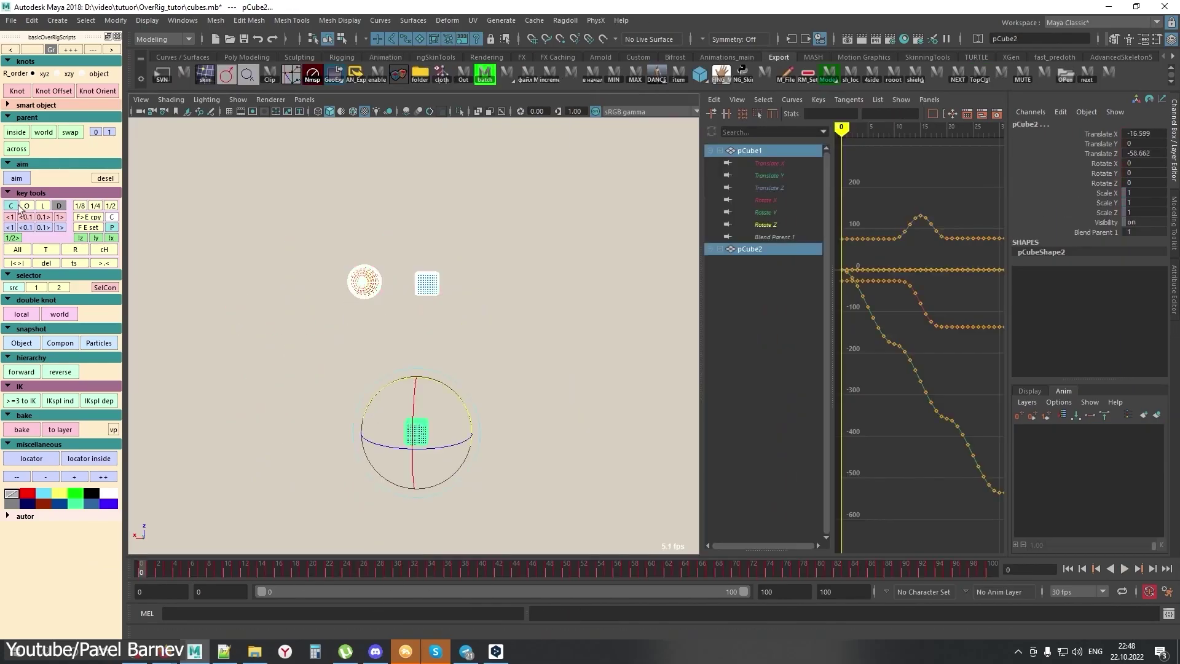
{"action": "left_click", "coordinate": [17, 149]}
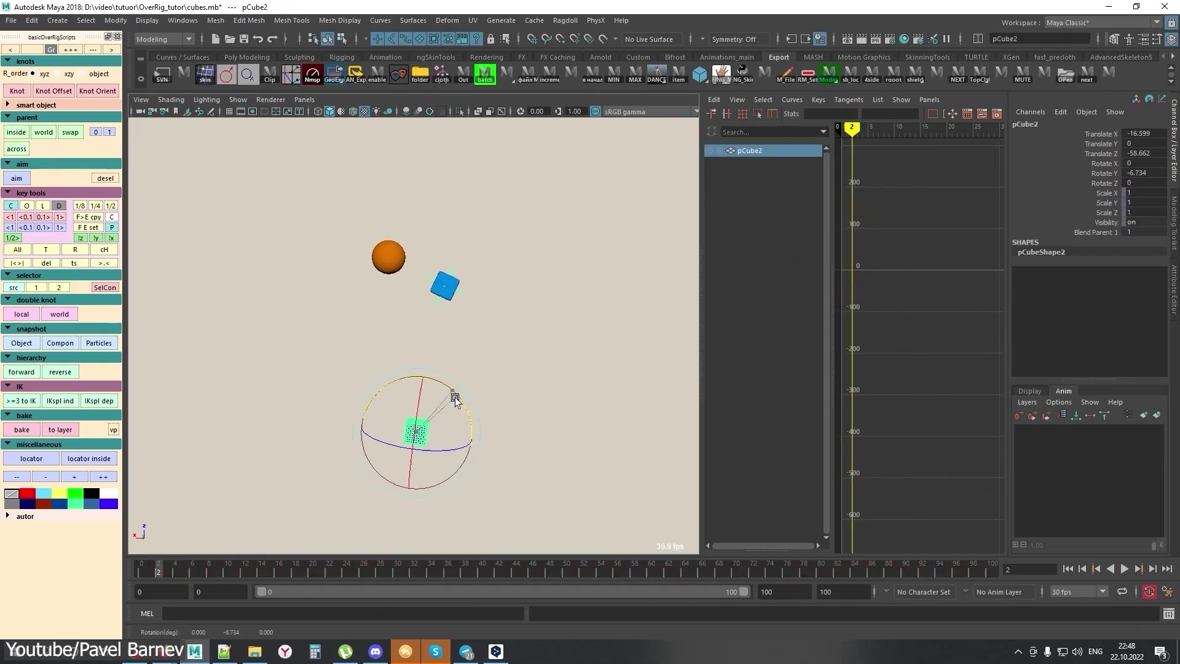
{"action": "key", "text": "ctrl+z"}
With both cubes selected, mark frames 10 to 32 and rotate the rig around its hands.
{"action": "left_click", "coordinate": [416, 432], "text": "shift"}
{"action": "left_click_drag", "start_coordinate": [411, 574], "coordinate": [227, 574], "text": "shift"}
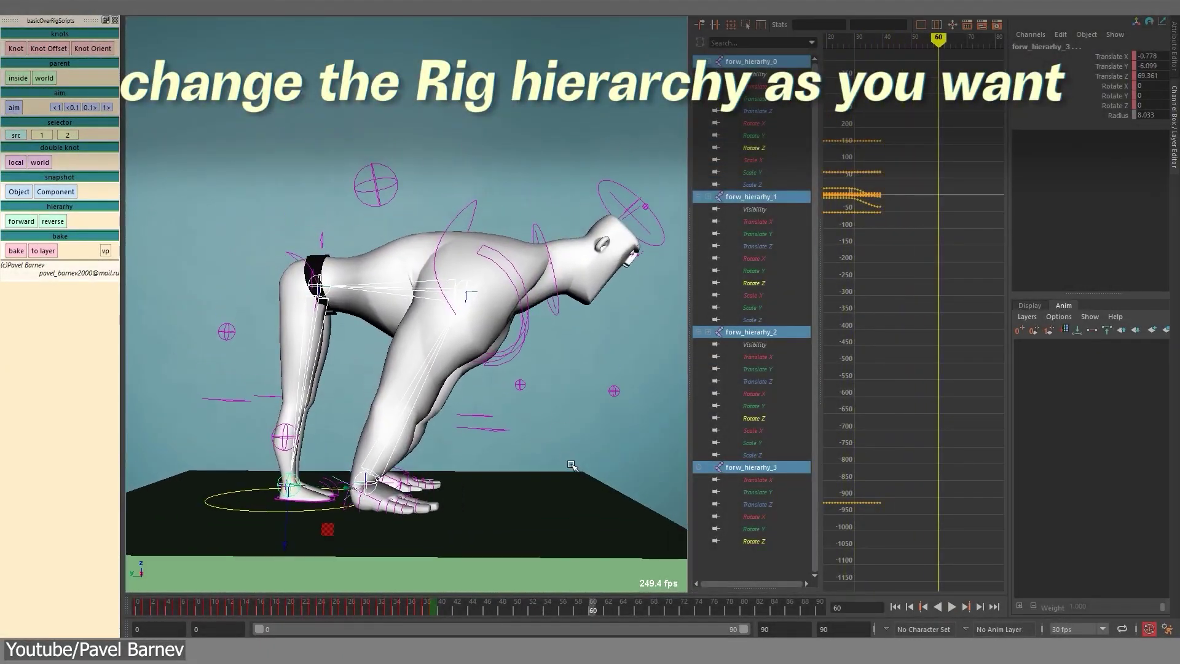
{"action": "left_click_drag", "start_coordinate": [345, 340], "coordinate": [302, 300], "text": "alt"}
{"action": "middle_click_drag", "start_coordinate": [525, 476], "coordinate": [470, 473]}
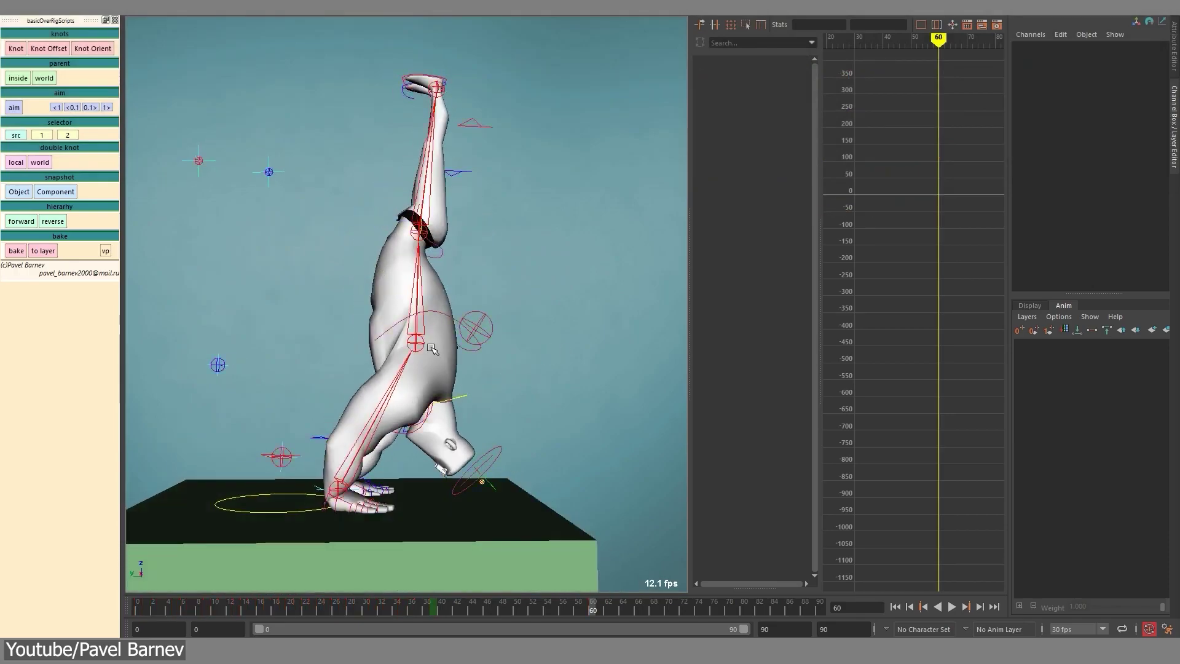
{"action": "left_click", "coordinate": [432, 349]}
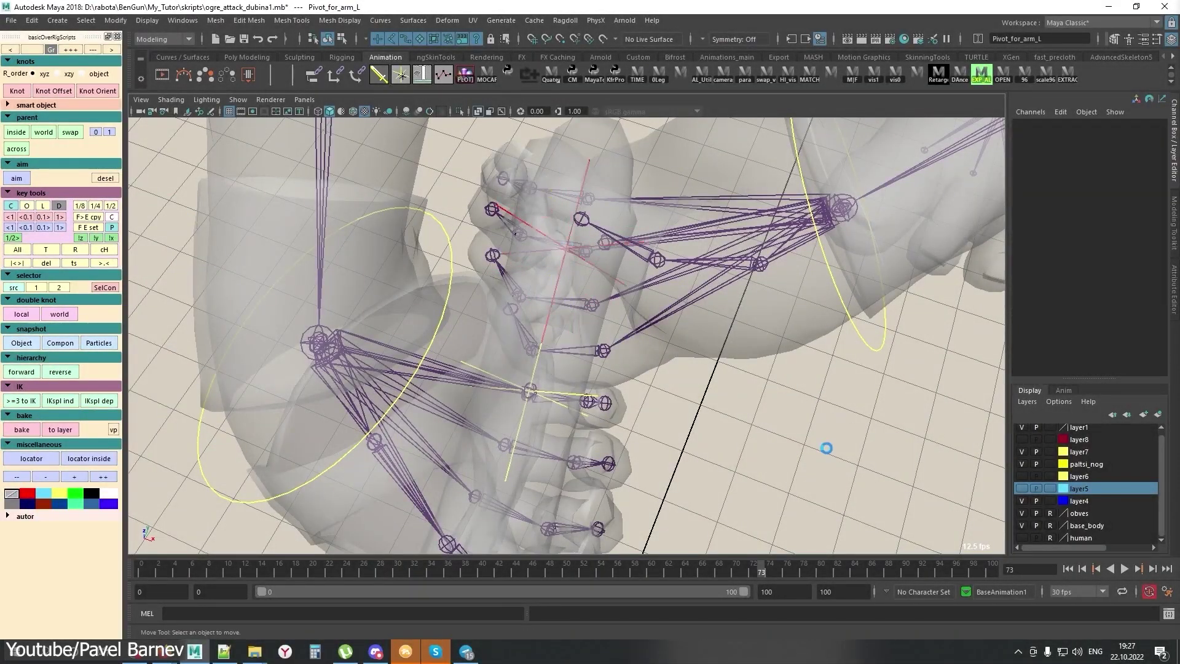
Select the hand controls and rotate the arm pivot to Rotate Y -189.984.
{"action": "left_click_drag", "start_coordinate": [824, 448], "coordinate": [566, 158]}
{"action": "key", "text": "e"}
{"action": "key", "text": "alt+x"}
{"action": "left_click_drag", "start_coordinate": [633, 316], "coordinate": [571, 329], "text": "alt"}
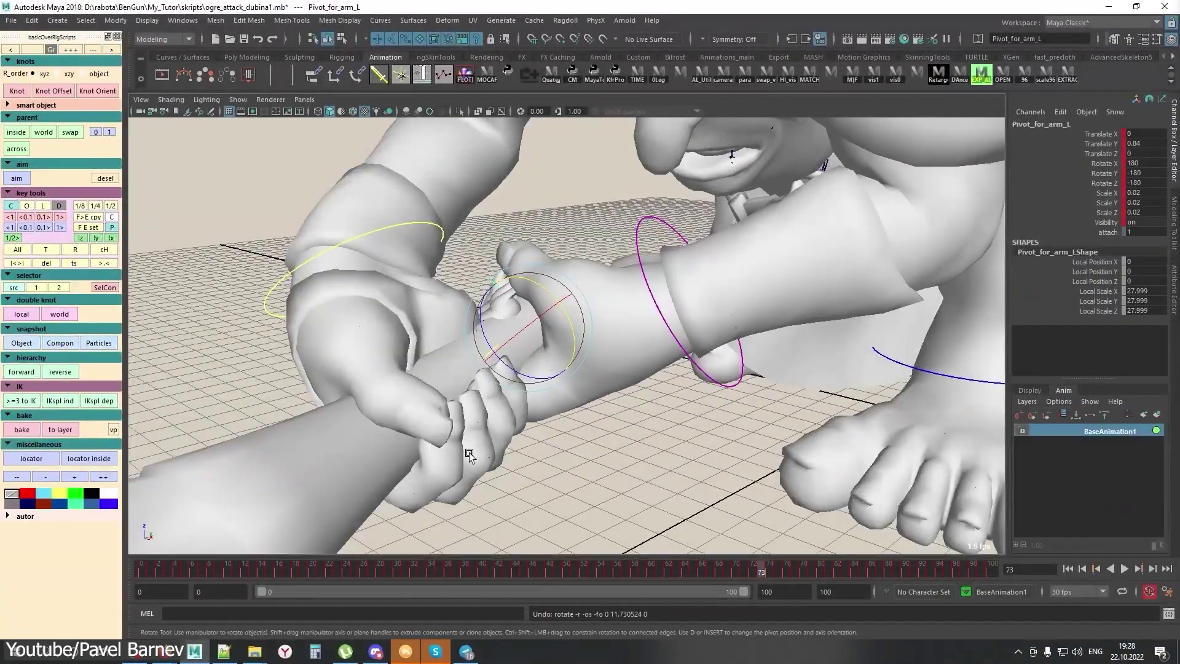
{"action": "left_click_drag", "start_coordinate": [572, 369], "coordinate": [757, 218], "text": "alt"}
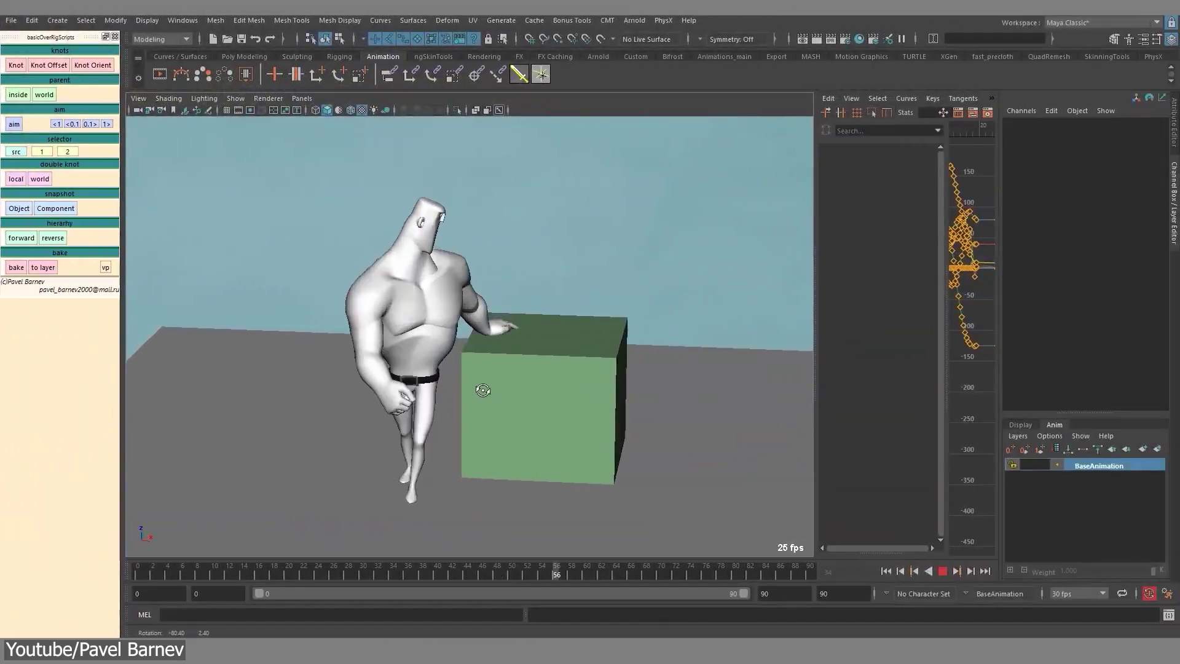
At frame 17, rotate the knife in the ogre's hand, undo it, and play the animation.
{"action": "left_click_drag", "start_coordinate": [483, 390], "coordinate": [428, 380], "text": "alt"}
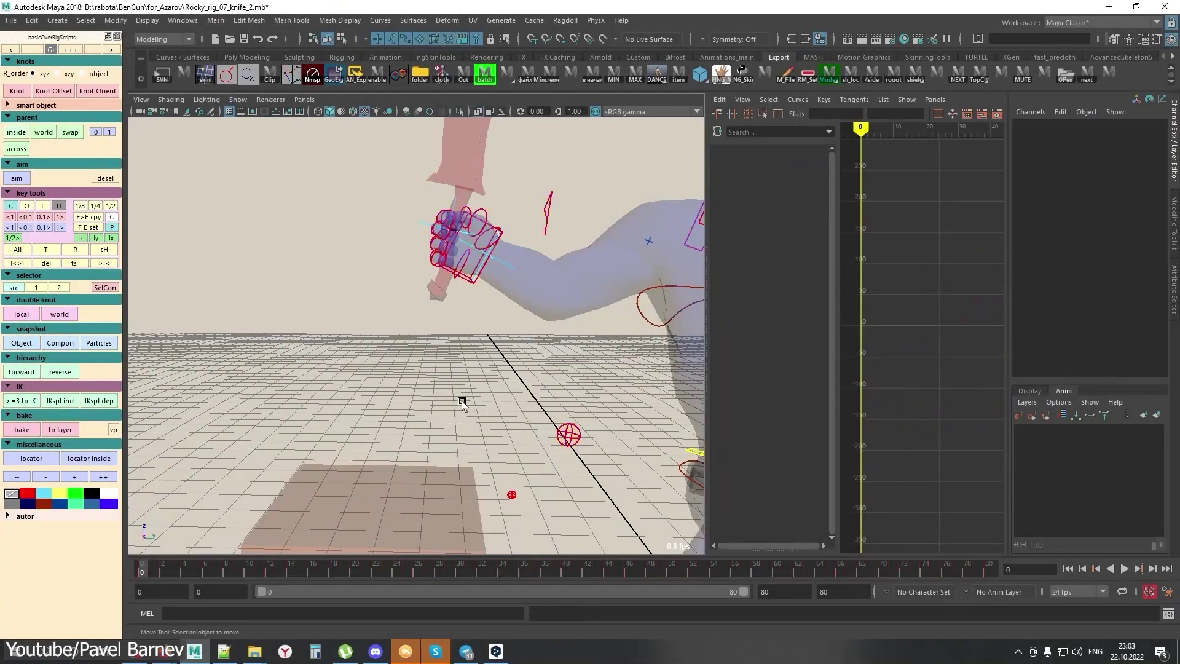
{"action": "left_click_drag", "start_coordinate": [146, 570], "coordinate": [323, 570]}
{"action": "middle_click_drag", "start_coordinate": [455, 344], "coordinate": [505, 376]}
{"action": "left_click_drag", "start_coordinate": [505, 376], "coordinate": [492, 369], "text": "alt"}
{"action": "key", "text": "ctrl+z"}
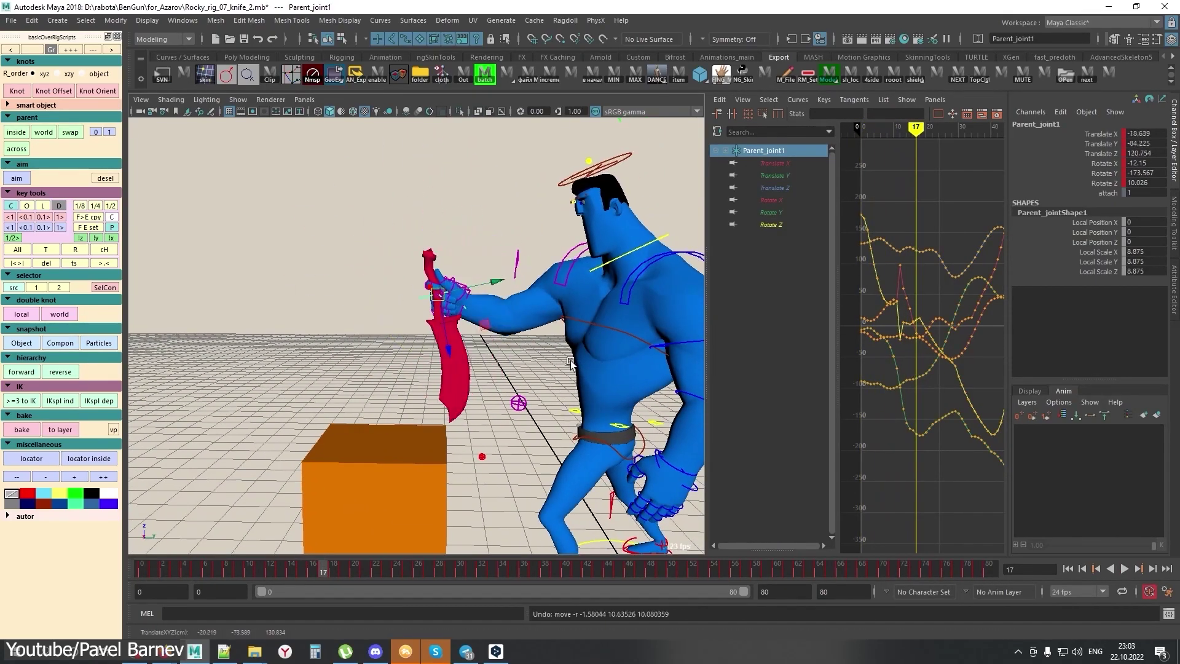
{"action": "key", "text": "alt+v"}
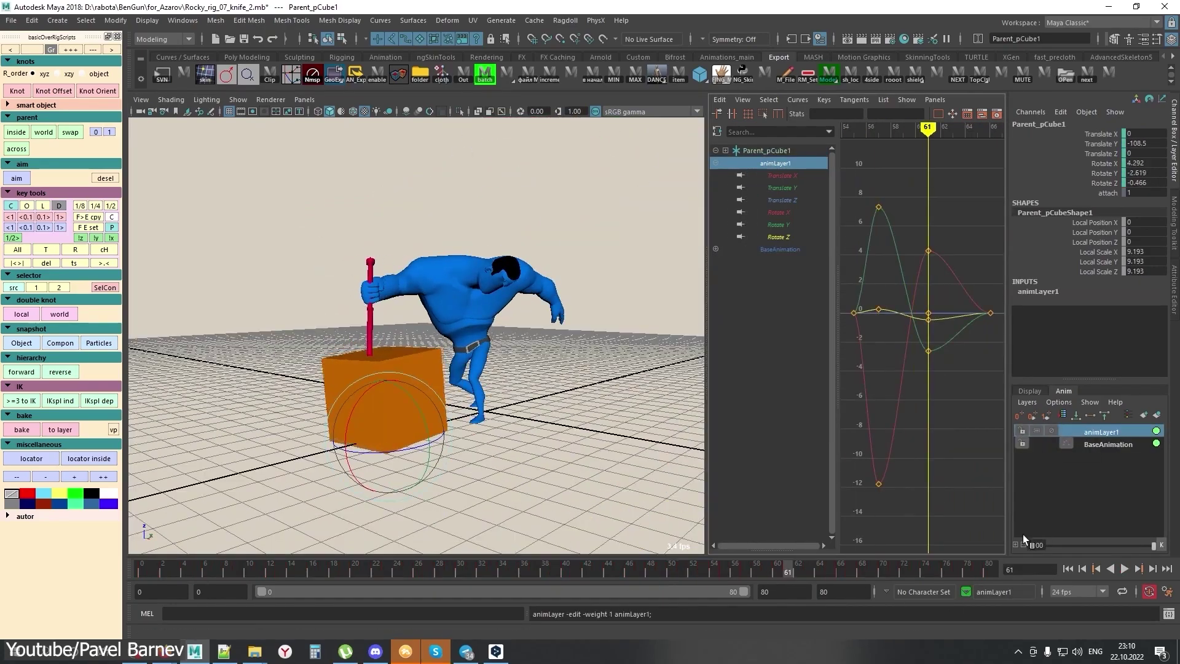
{"action": "key", "text": "ctrl+z"}
{"action": "key", "text": "ctrl+z"}
{"action": "key", "text": "ctrl+z"}
{"action": "key", "text": "ctrl+z"}
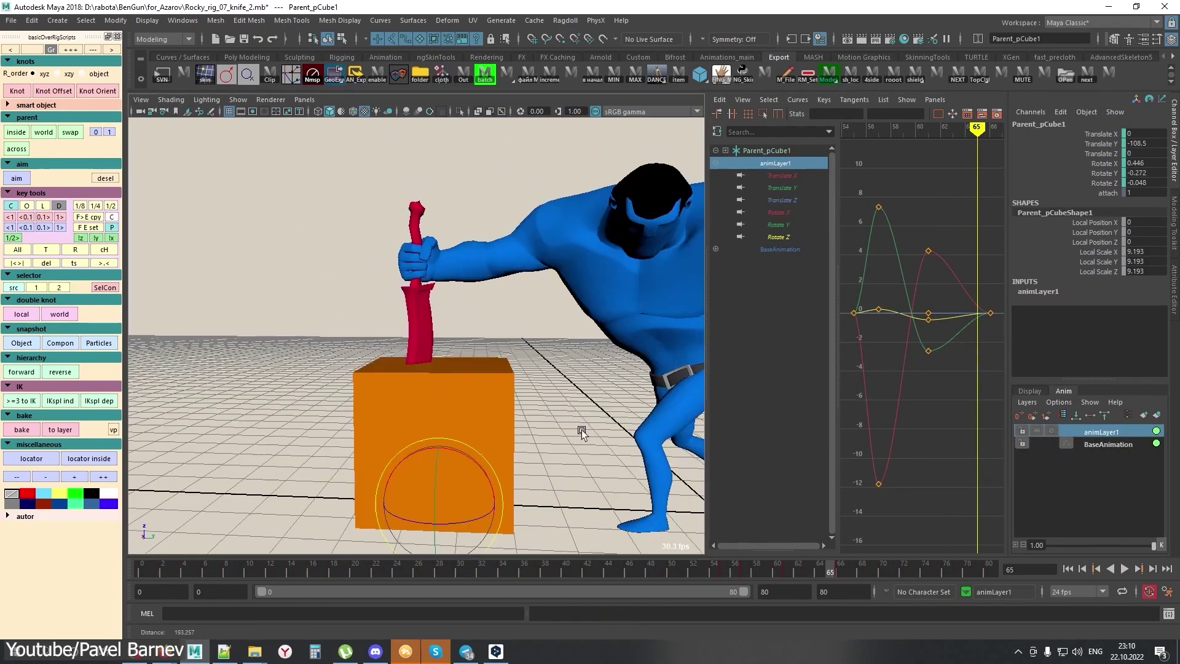
{"action": "key", "text": "ctrl+z"}
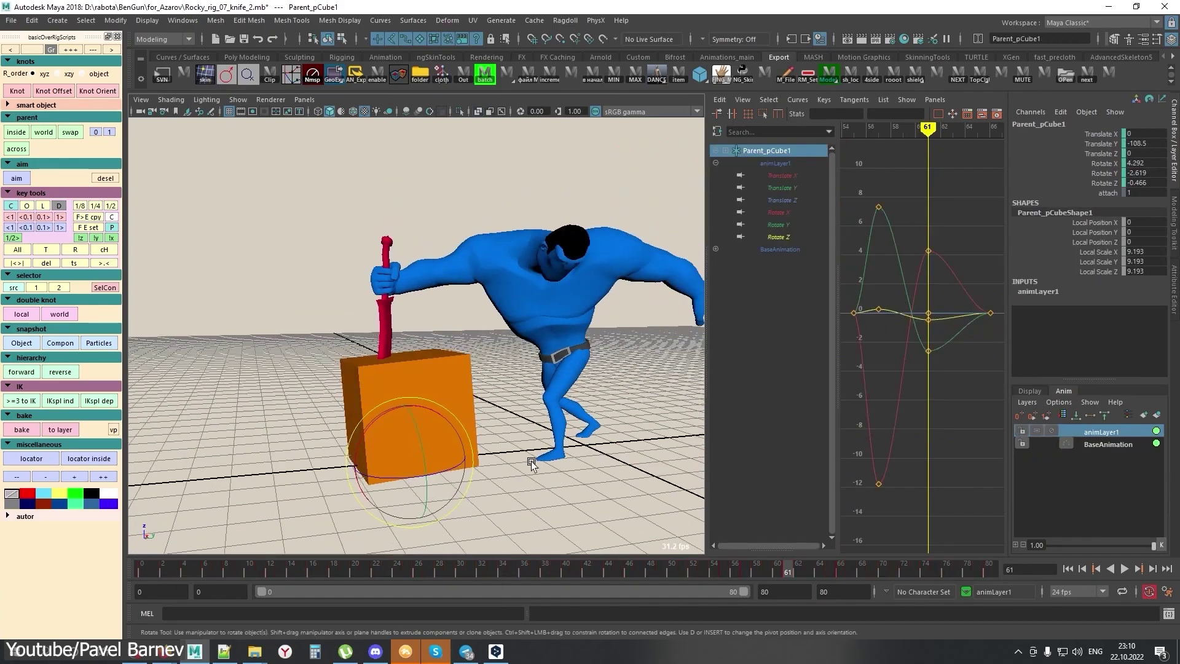
{"action": "left_click", "coordinate": [761, 574]}
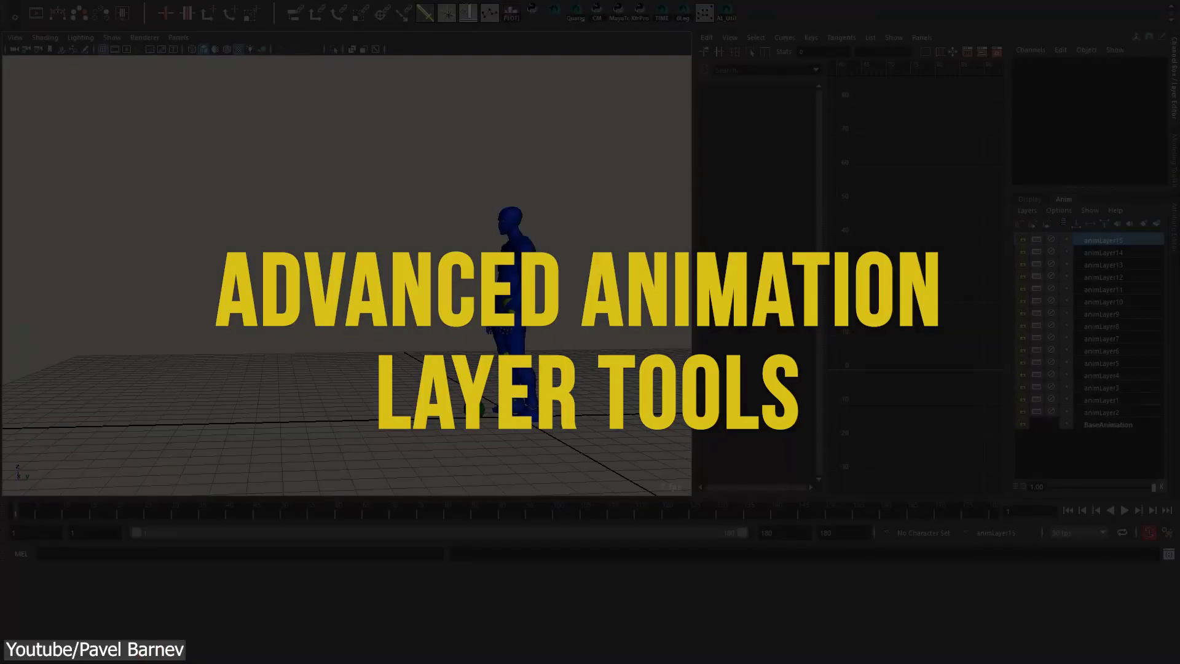
Stop playback at frame 167 and run anim_layer_util_menue() from the Script Editor.
{"action": "left_click", "coordinate": [1124, 510]}
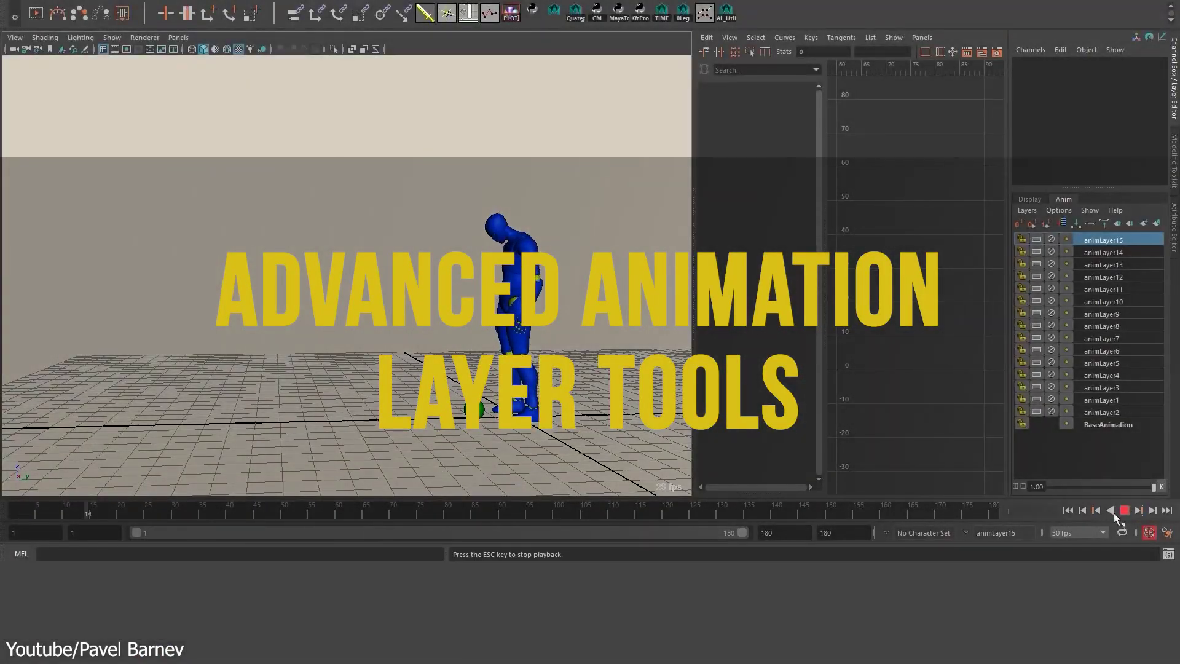
{"action": "left_click", "coordinate": [1125, 510]}
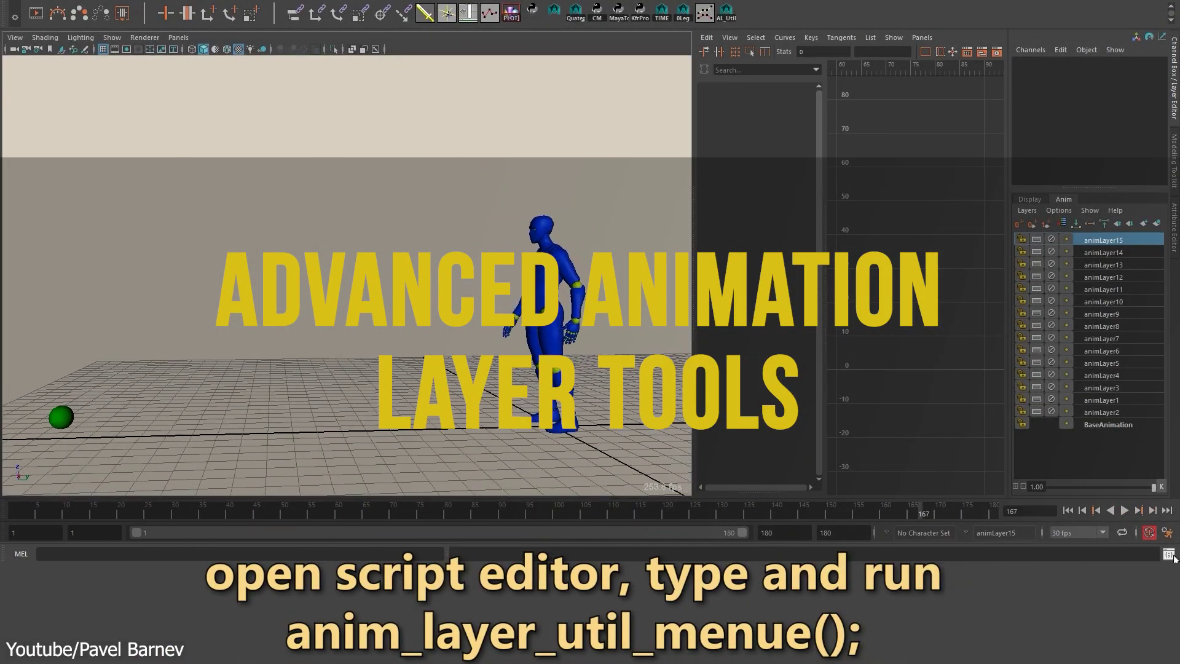
{"action": "left_click", "coordinate": [1168, 553]}
{"action": "key", "text": "ctrl+Return"}
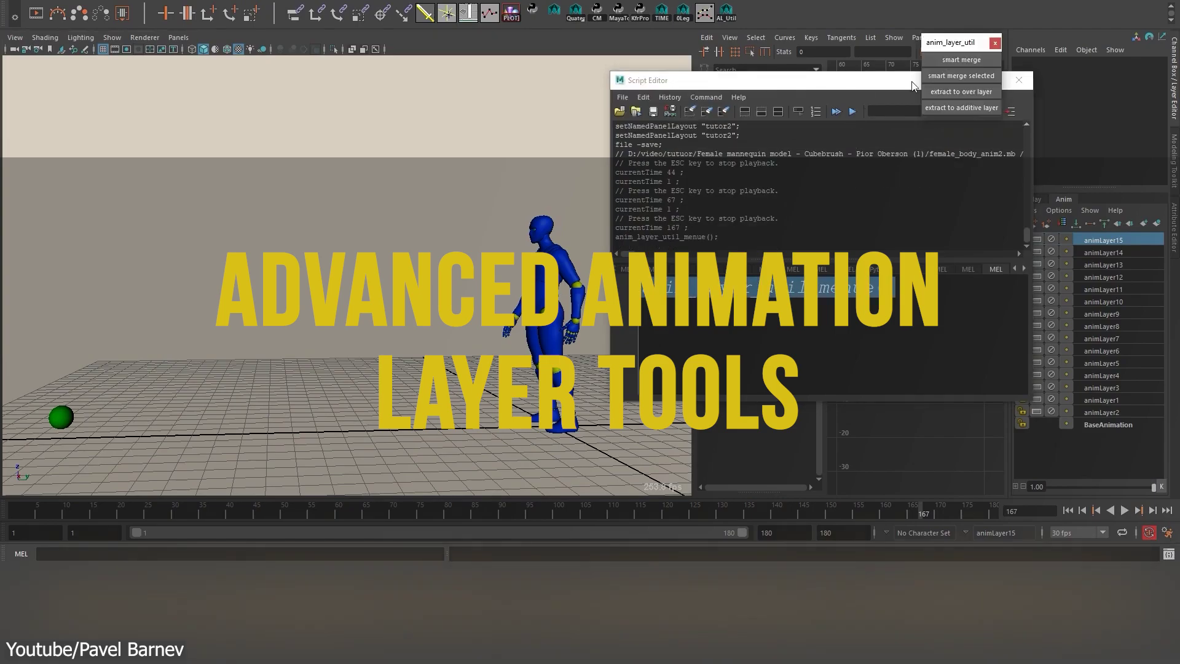
{"action": "left_click", "coordinate": [1019, 81]}
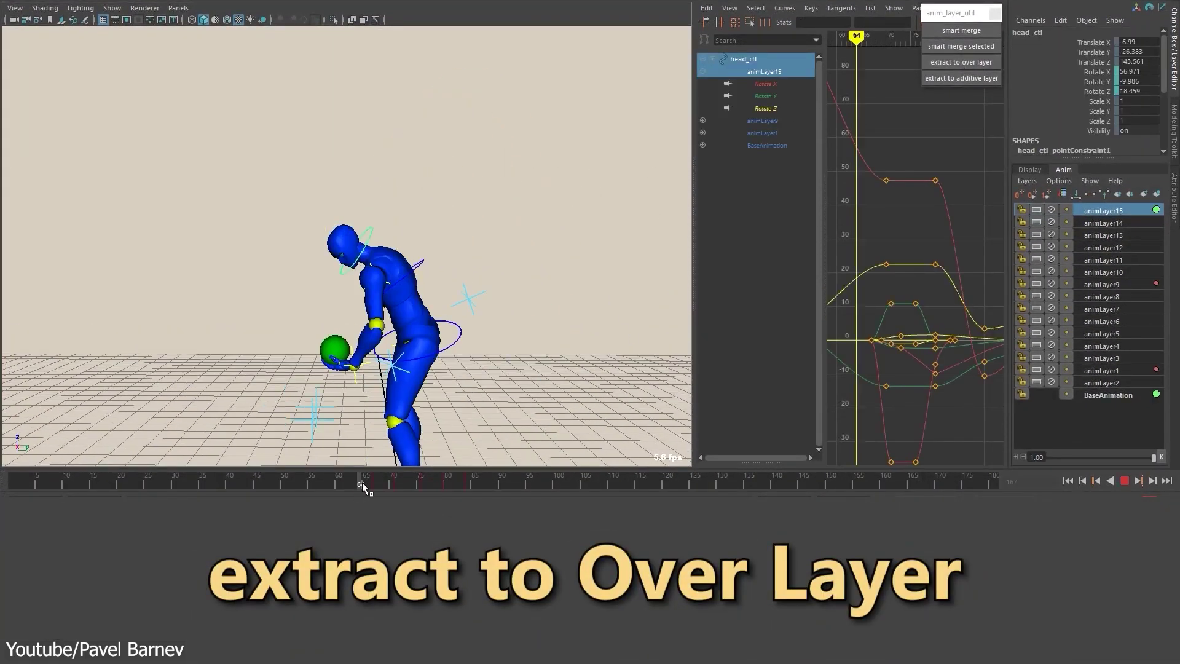
Create a smart override layer for a marked frame range and select its four channels.
{"action": "left_click_drag", "start_coordinate": [363, 481], "coordinate": [502, 482]}
{"action": "left_click", "coordinate": [975, 63]}
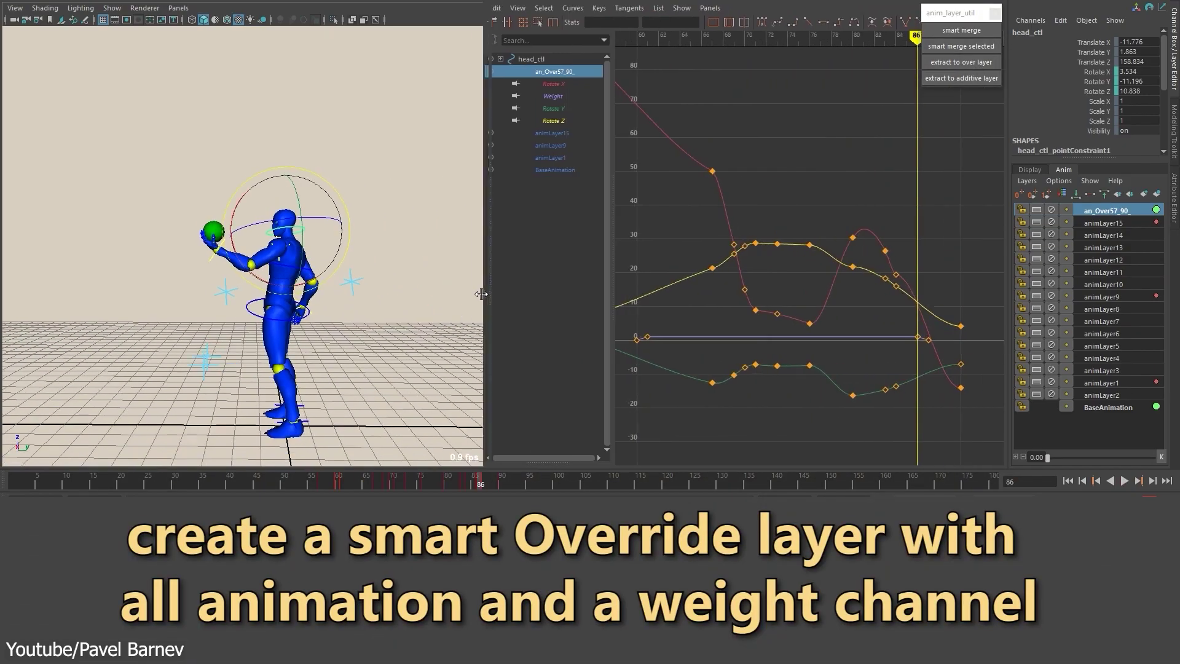
{"action": "left_click", "coordinate": [552, 96]}
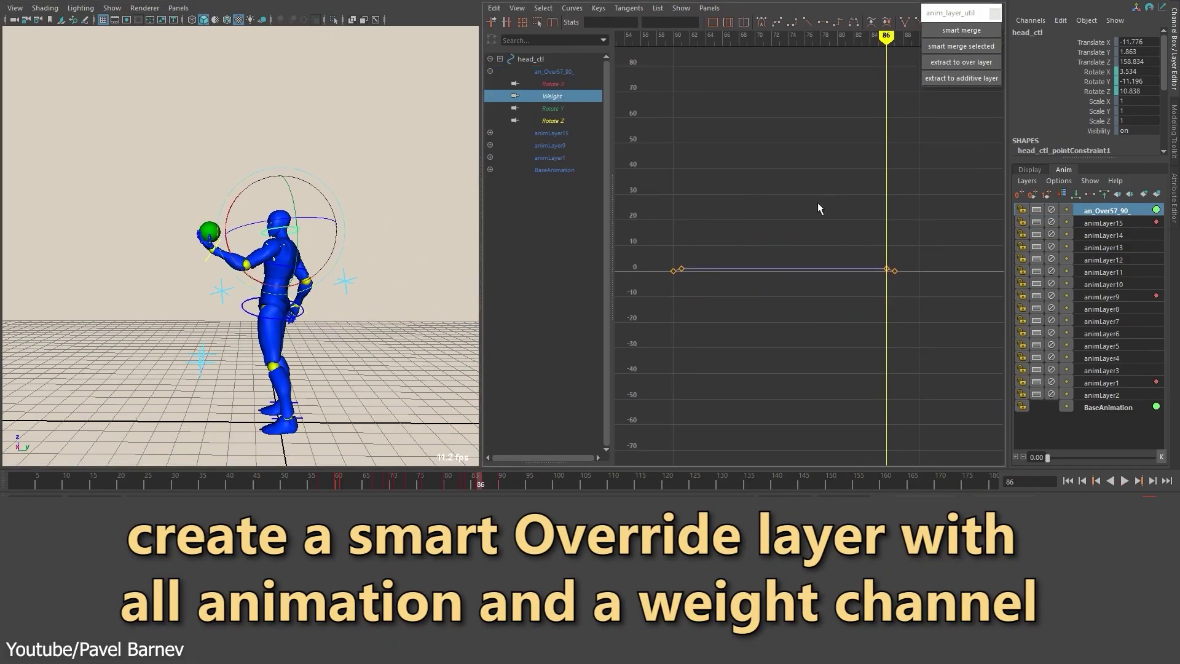
{"action": "left_click_drag", "start_coordinate": [552, 84], "coordinate": [552, 120]}
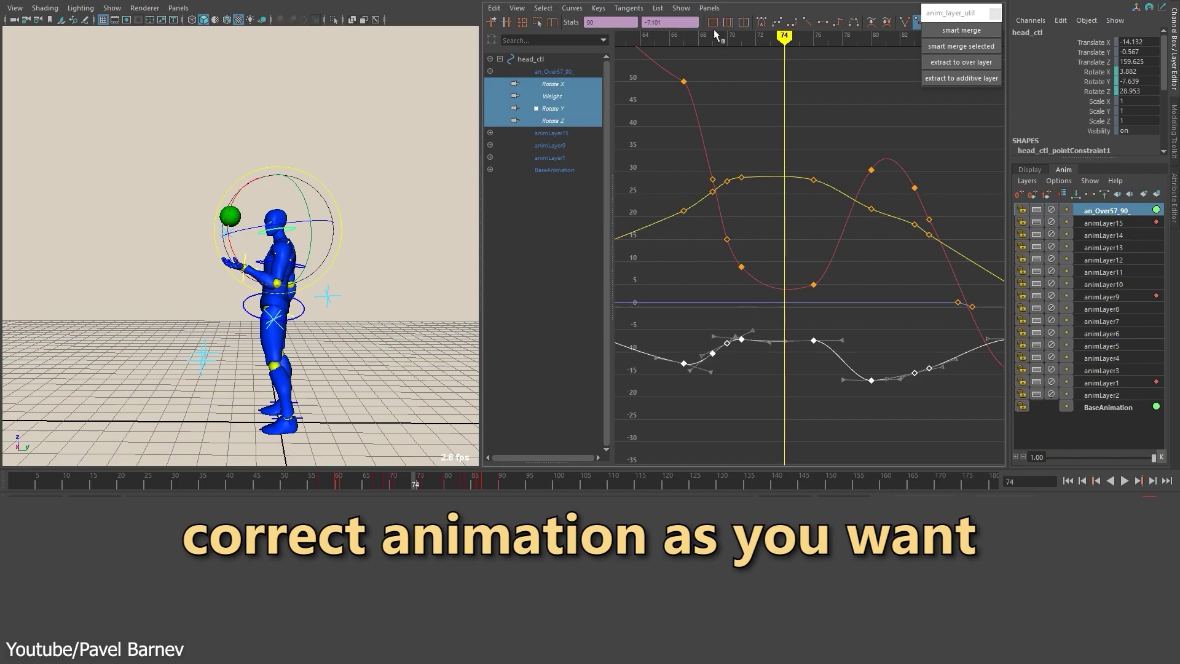
Adjust the red rotation curve's key near frame 71, then smart-merge the layers into BaseAnimation.
{"action": "left_click", "coordinate": [741, 288]}
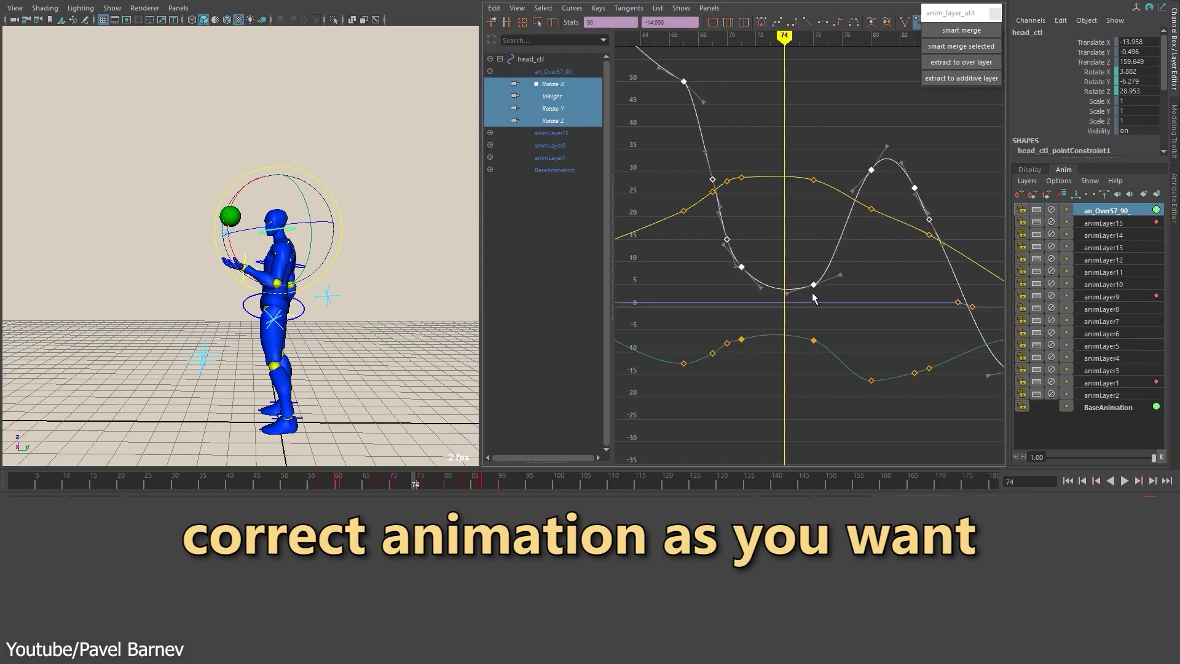
{"action": "left_click", "coordinate": [741, 266]}
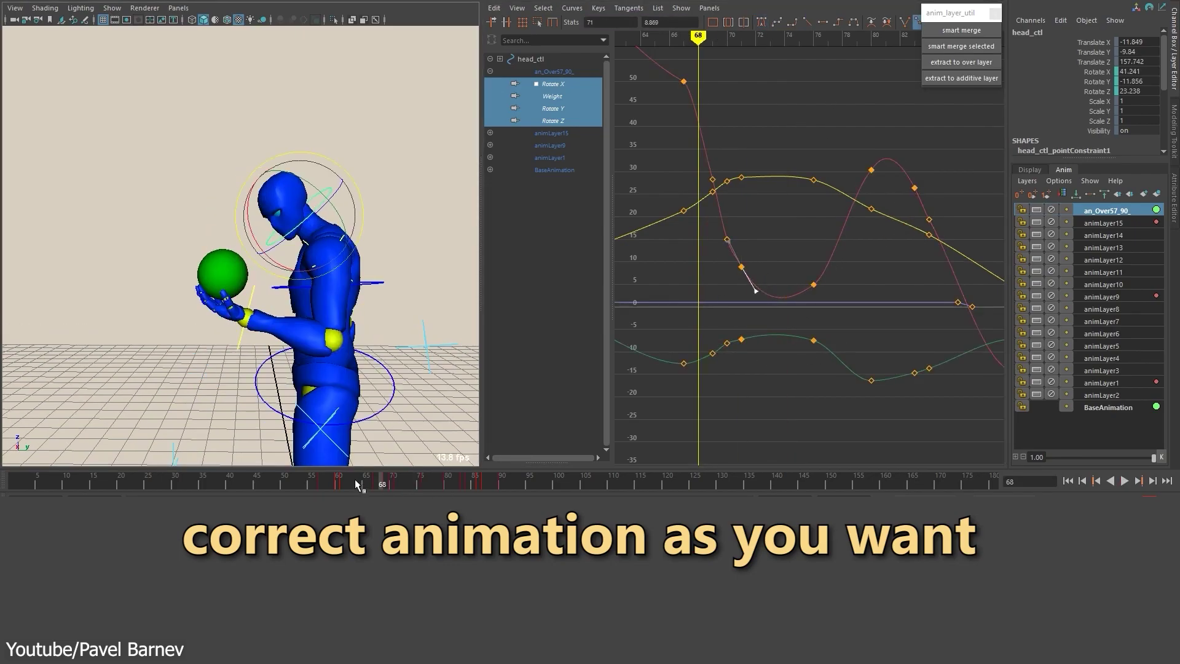
{"action": "left_click_drag", "start_coordinate": [357, 486], "coordinate": [495, 483]}
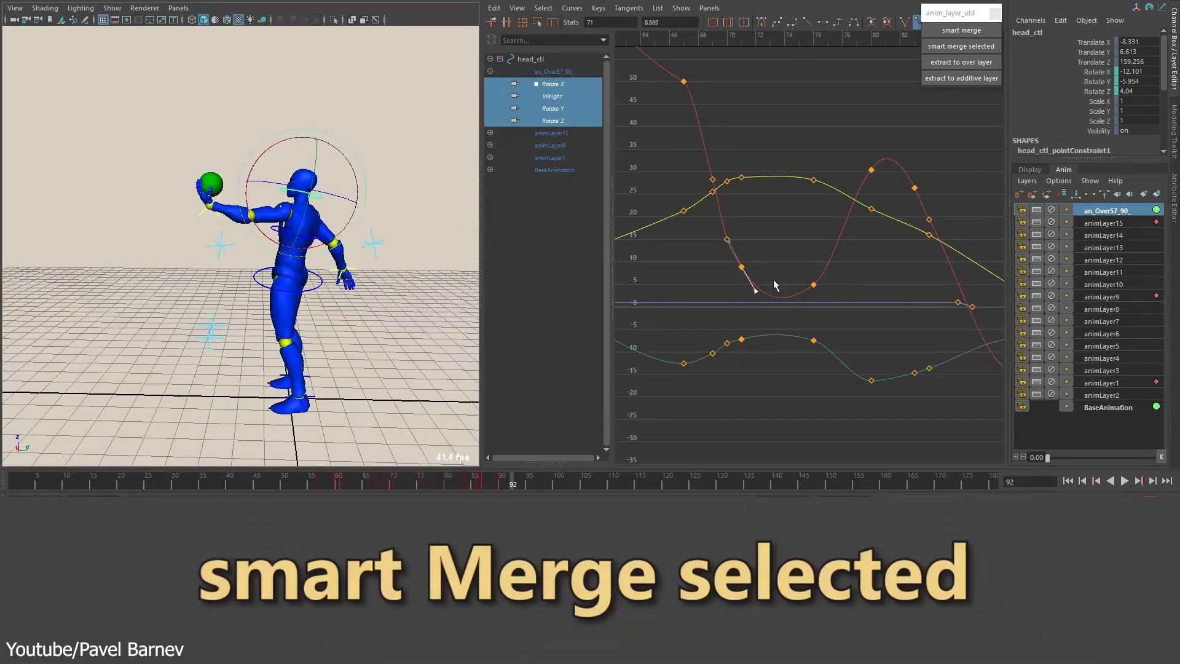
{"action": "left_click", "coordinate": [958, 48]}
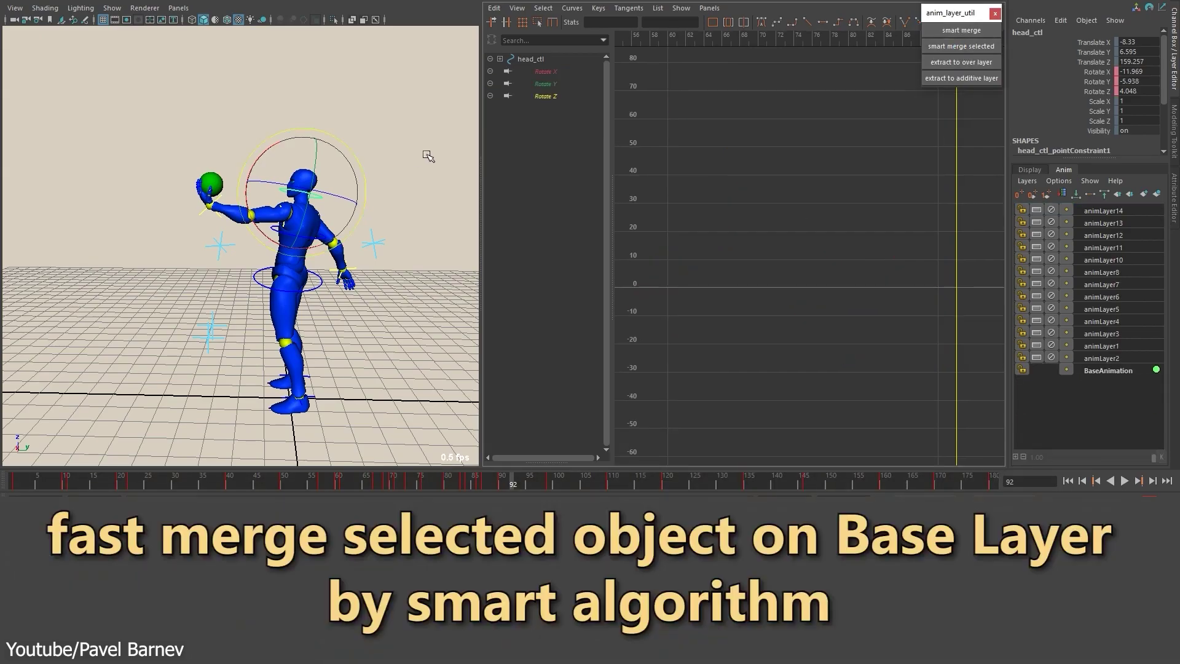
{"action": "key", "text": "f"}
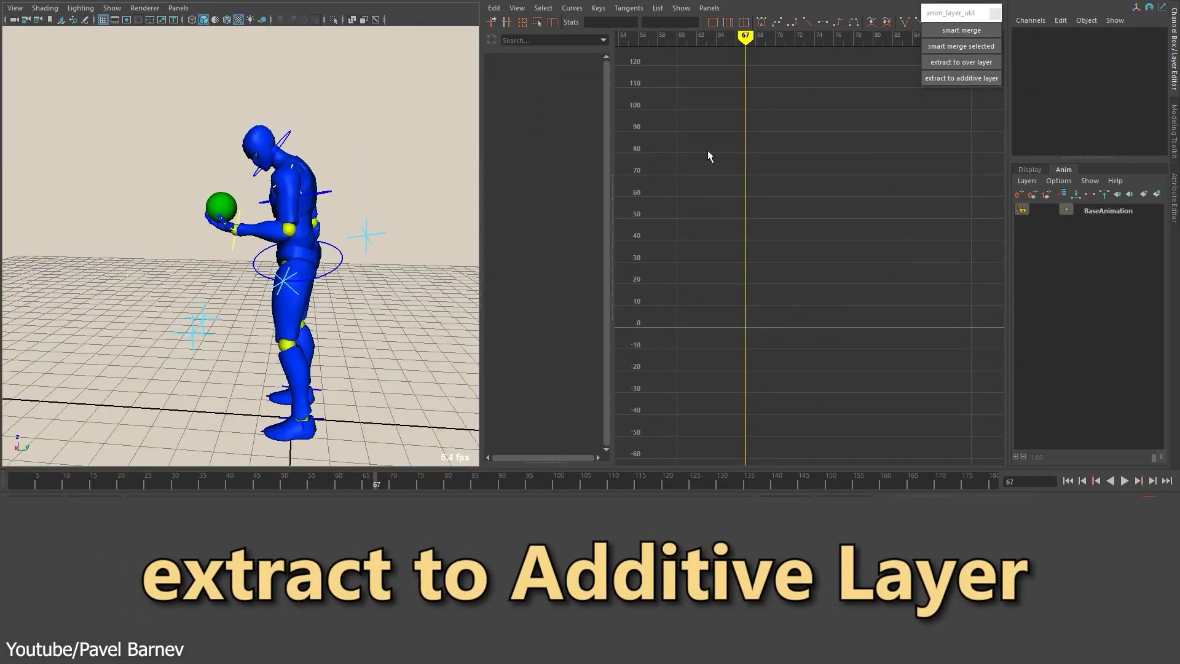
Extract the pose into an additive layer and scrub frames 73 to 81.
{"action": "left_click", "coordinate": [961, 78]}
{"action": "left_click_drag", "start_coordinate": [420, 478], "coordinate": [455, 478]}
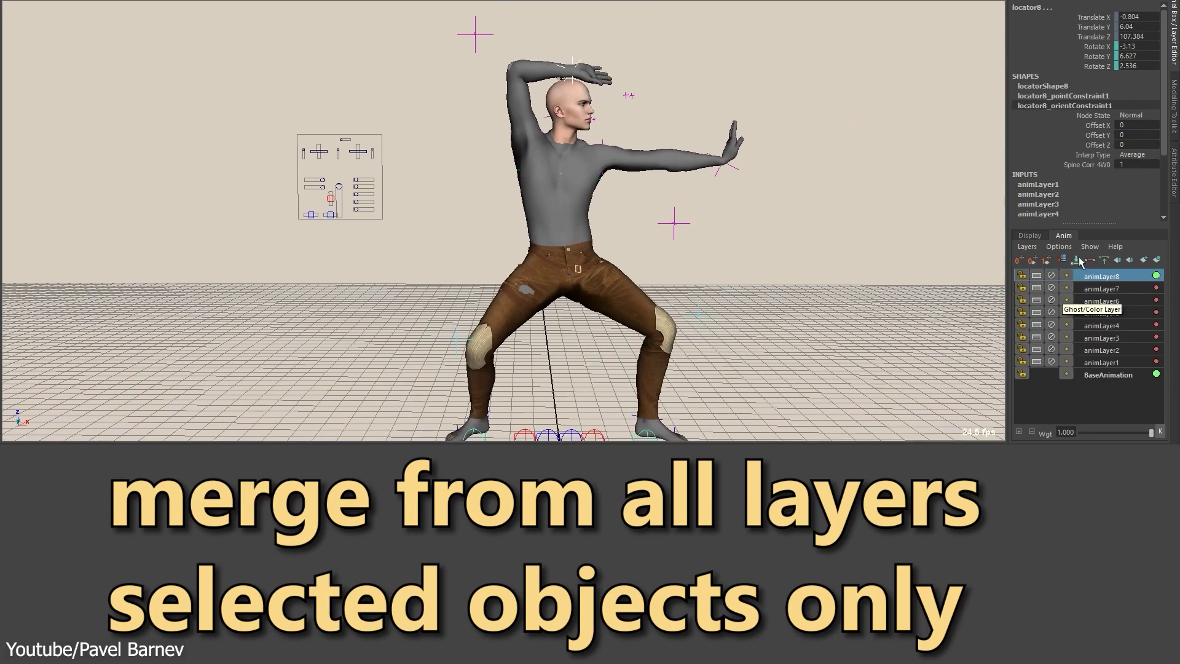
Merge the selected objects' layers, then add zero-edged layers animLayer9, 10 and 11 over marked ranges.
{"action": "left_click", "coordinate": [1076, 261]}
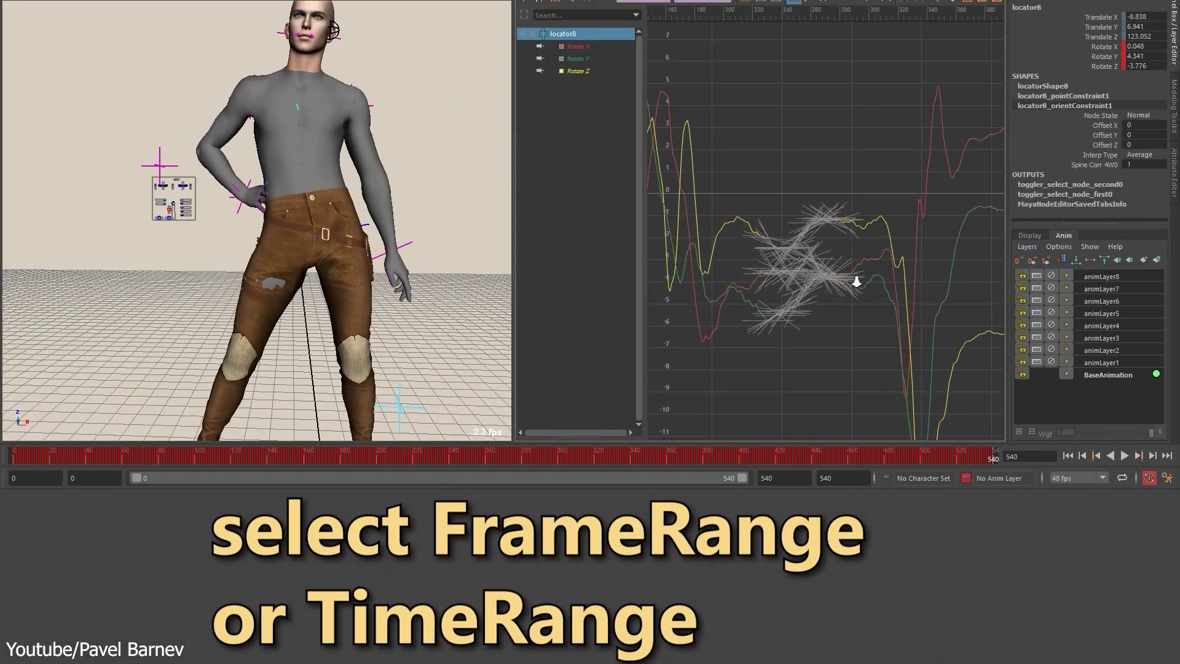
{"action": "left_click", "coordinate": [1090, 258]}
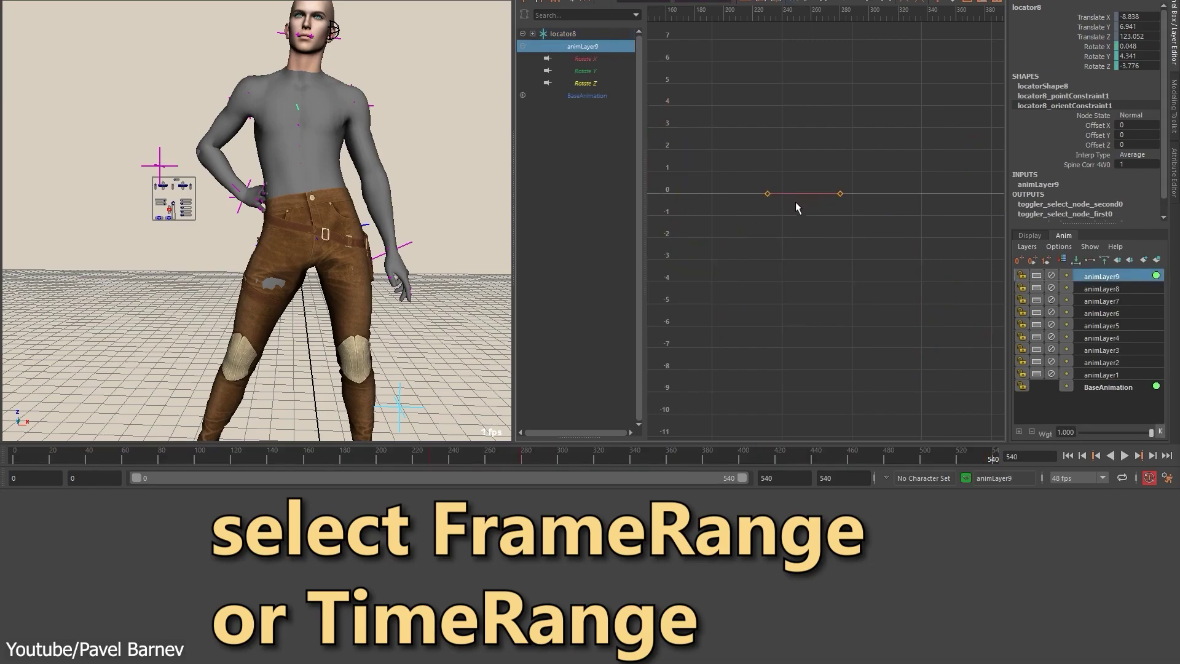
{"action": "left_click_drag", "start_coordinate": [511, 457], "coordinate": [653, 458], "text": "shift"}
{"action": "left_click", "coordinate": [1077, 261]}
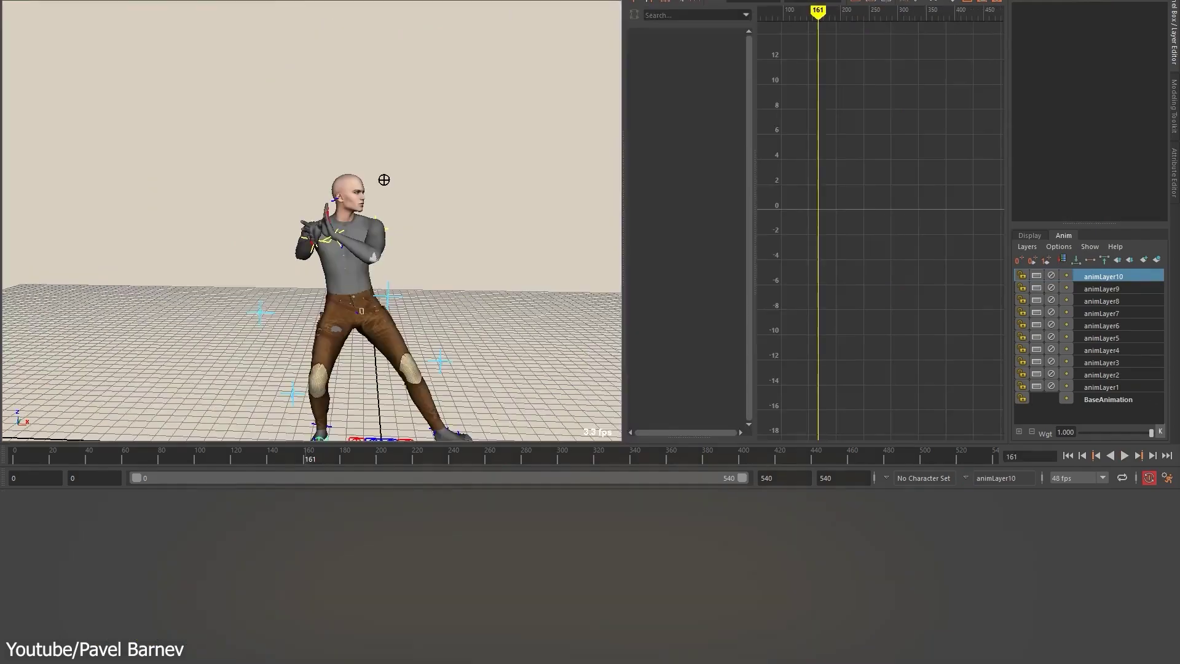
{"action": "left_click_drag", "start_coordinate": [315, 458], "coordinate": [595, 458], "text": "shift"}
{"action": "left_click", "coordinate": [1077, 260]}
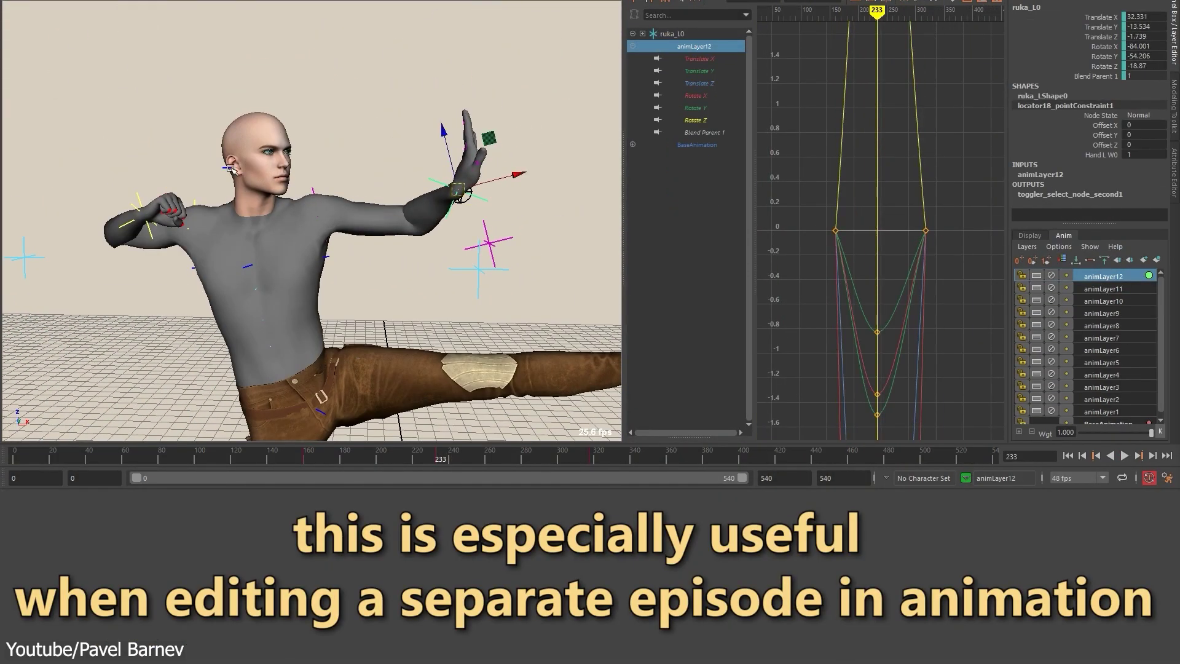
{"action": "left_click", "coordinate": [1108, 261]}
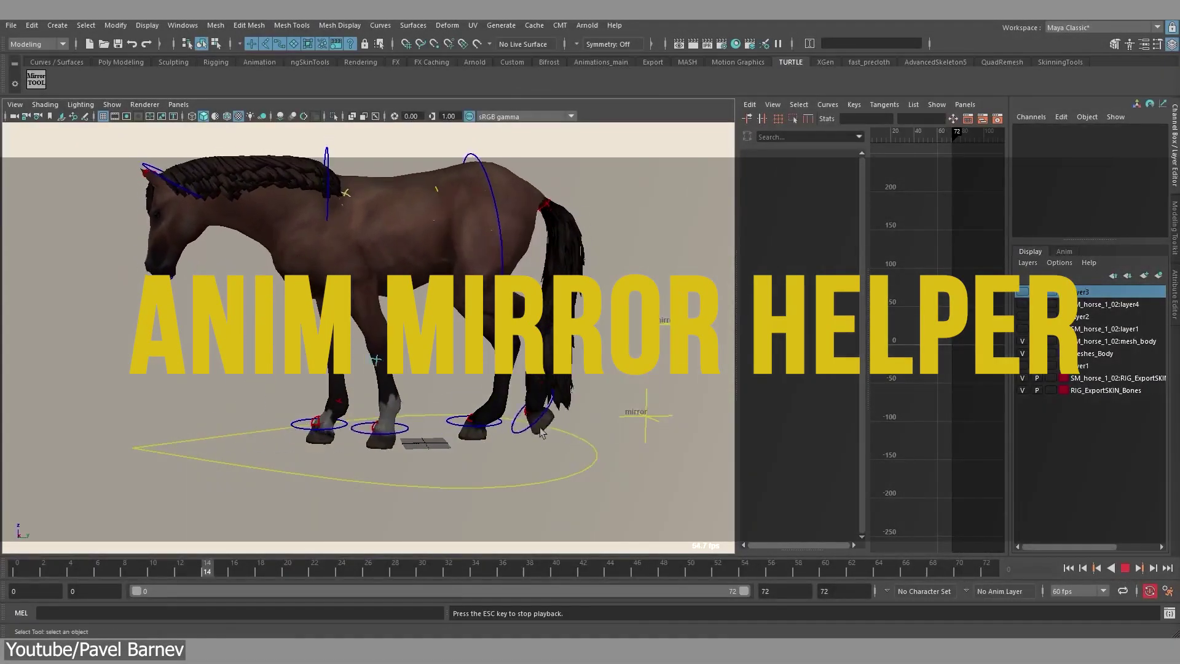
Mirror the horse's front and hind leg poses, play the walk, and select the lower mirror locator.
{"action": "key", "text": "Escape"}
{"action": "middle_click_drag", "start_coordinate": [512, 404], "coordinate": [517, 365], "text": "alt"}
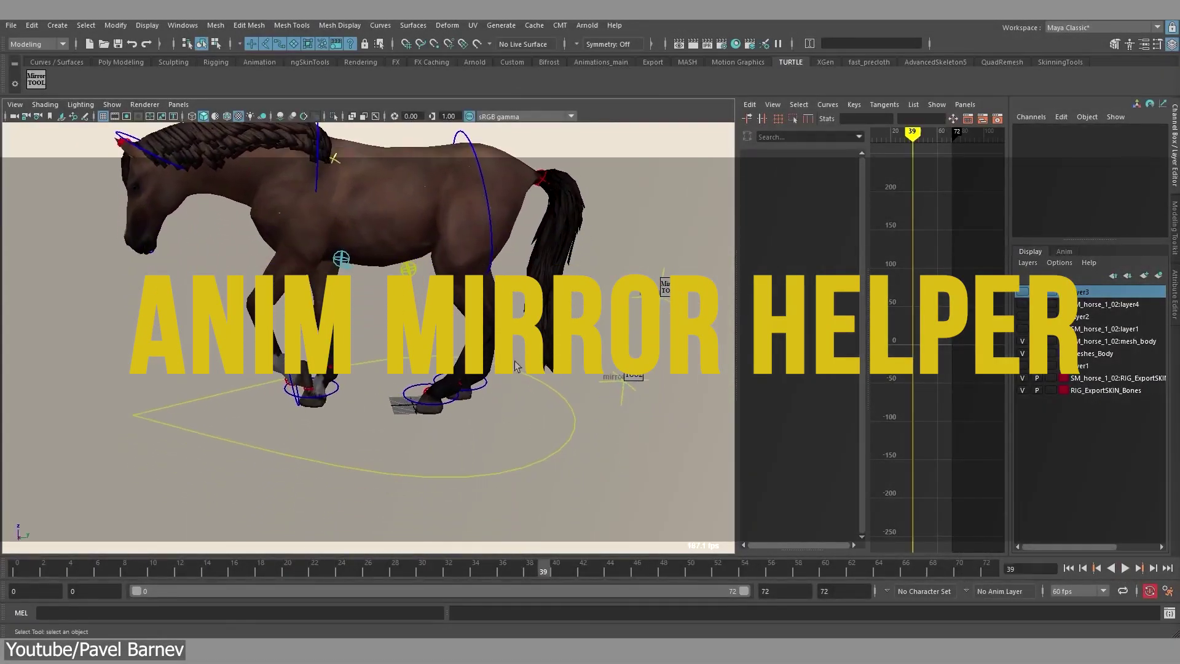
{"action": "left_click_drag", "start_coordinate": [516, 367], "coordinate": [523, 319], "text": "alt"}
{"action": "key", "text": "alt+v"}
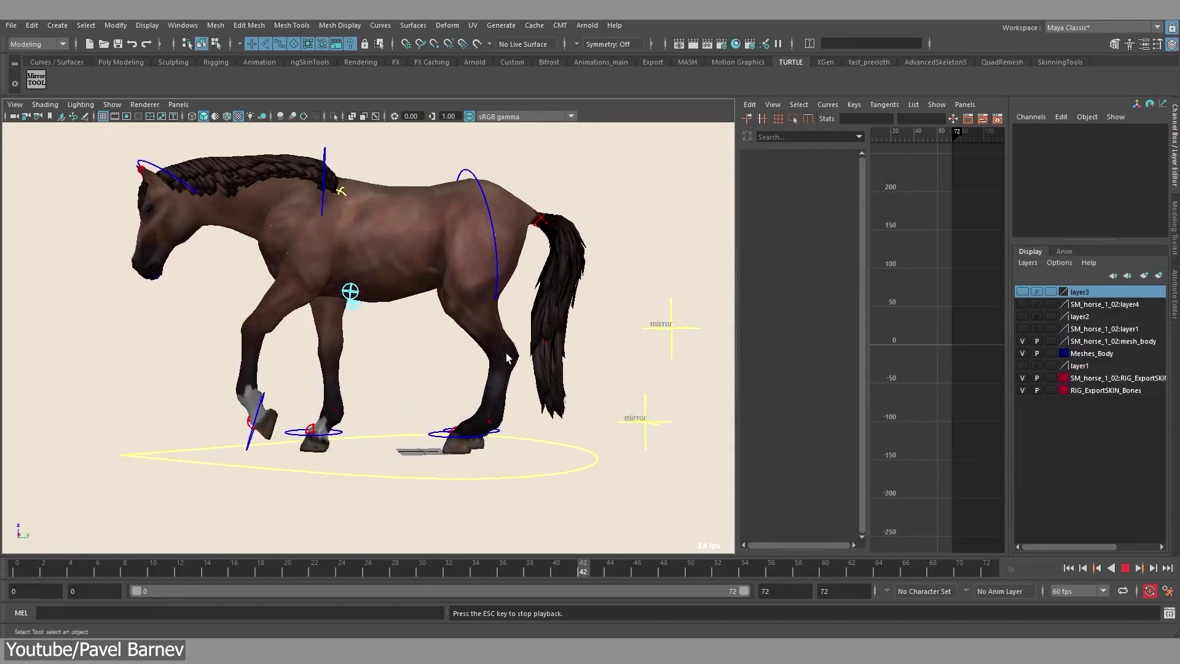
{"action": "left_click", "coordinate": [687, 319]}
{"action": "left_click", "coordinate": [687, 319]}
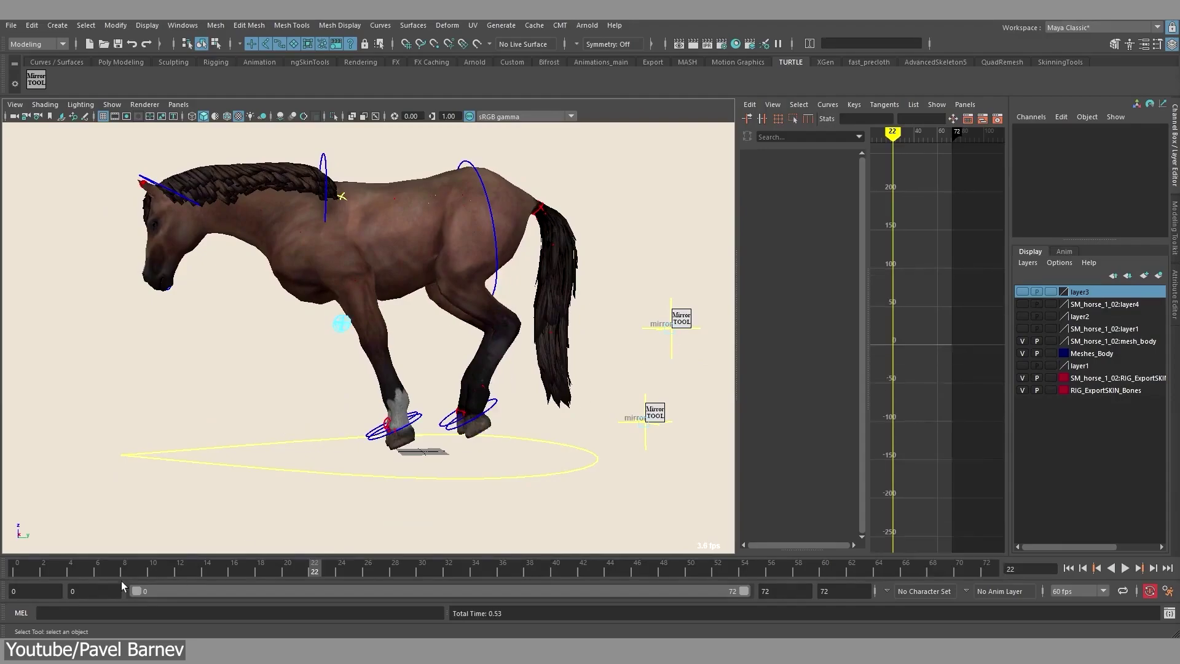
{"action": "key", "text": "alt+v"}
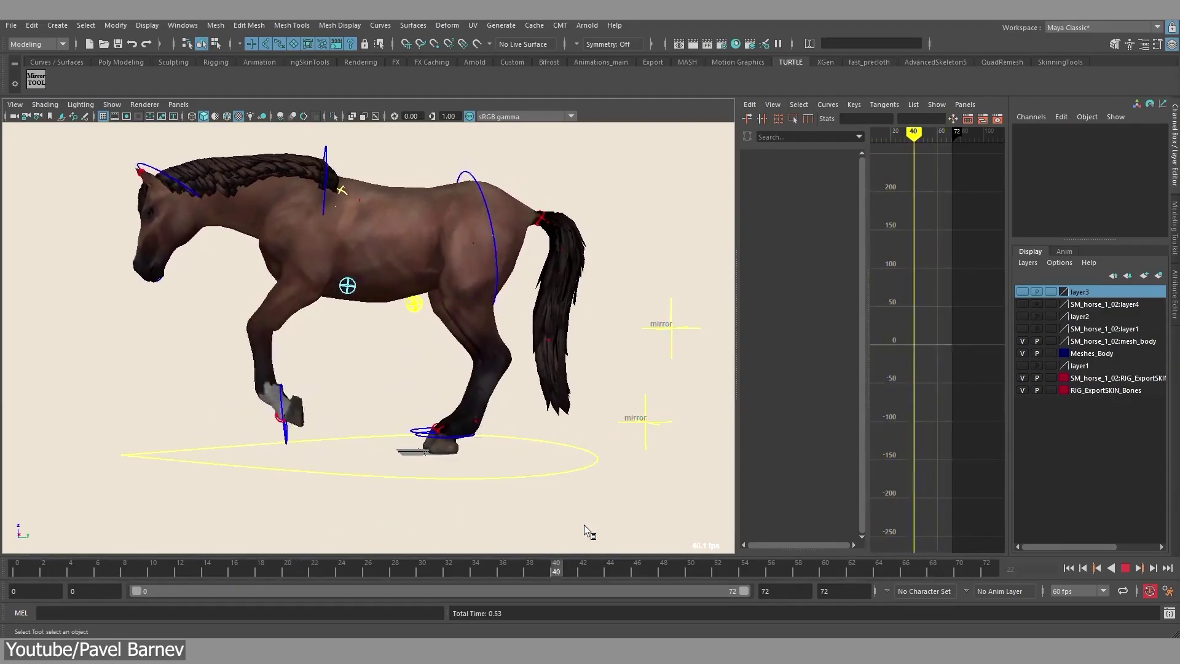
{"action": "key", "text": "alt+v"}
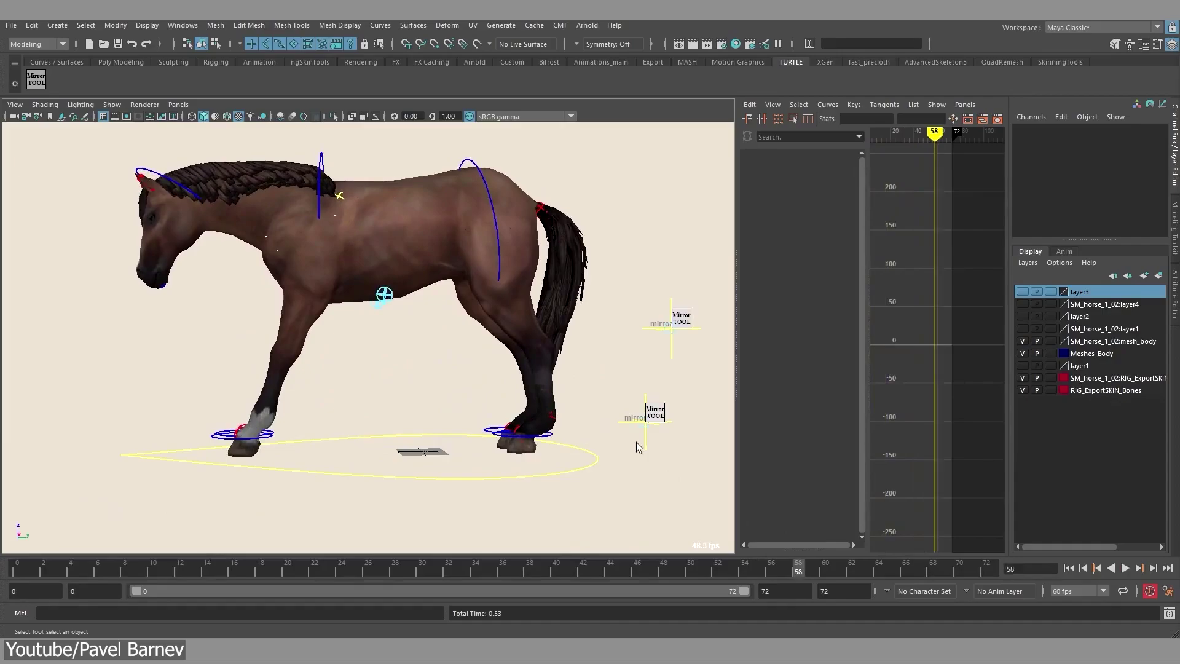
{"action": "left_click_drag", "start_coordinate": [636, 441], "coordinate": [670, 349]}
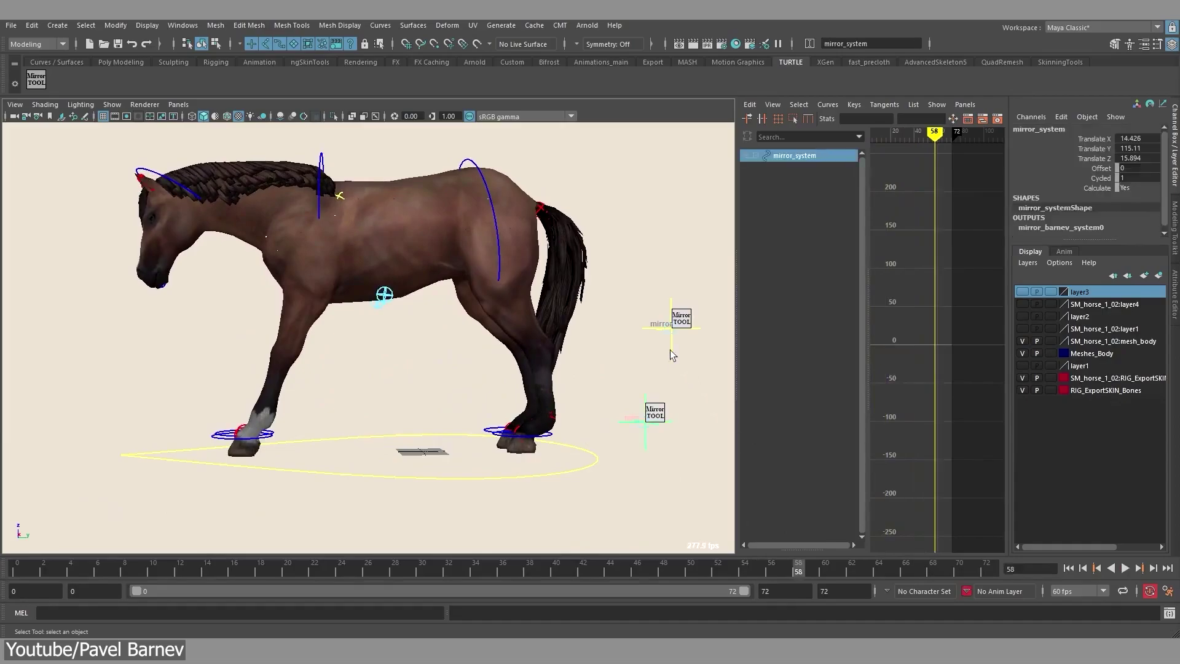
Mirror the raised front leg's pose at frame 36 and play back to check it.
{"action": "left_click", "coordinate": [504, 566]}
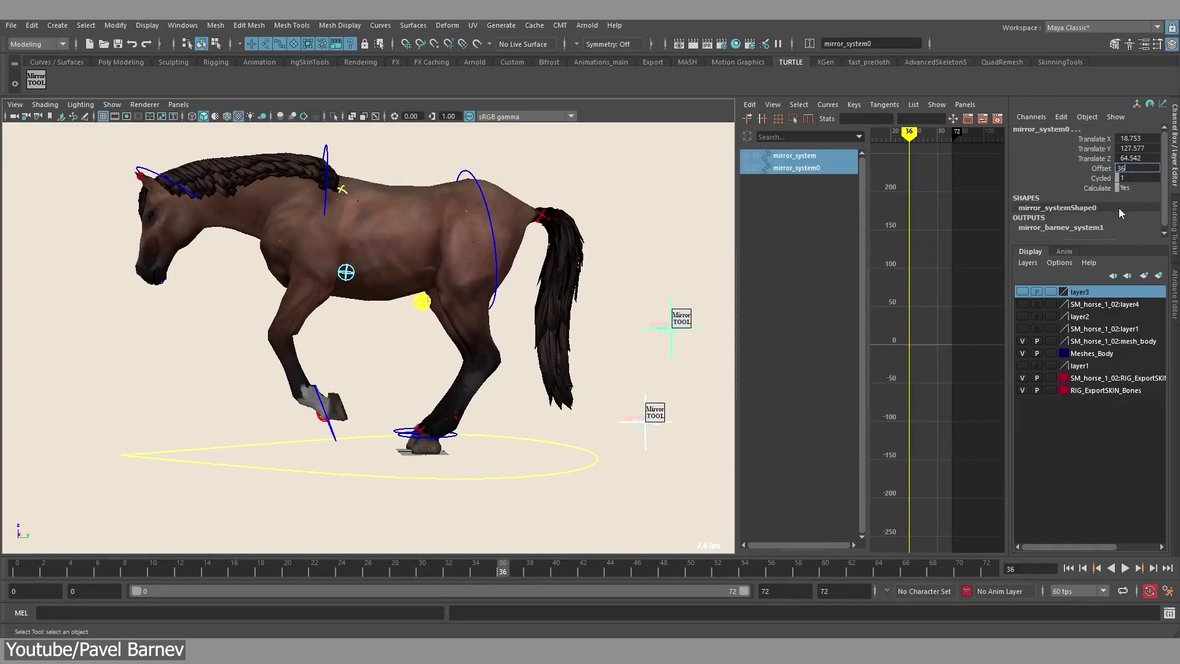
{"action": "left_click", "coordinate": [653, 392]}
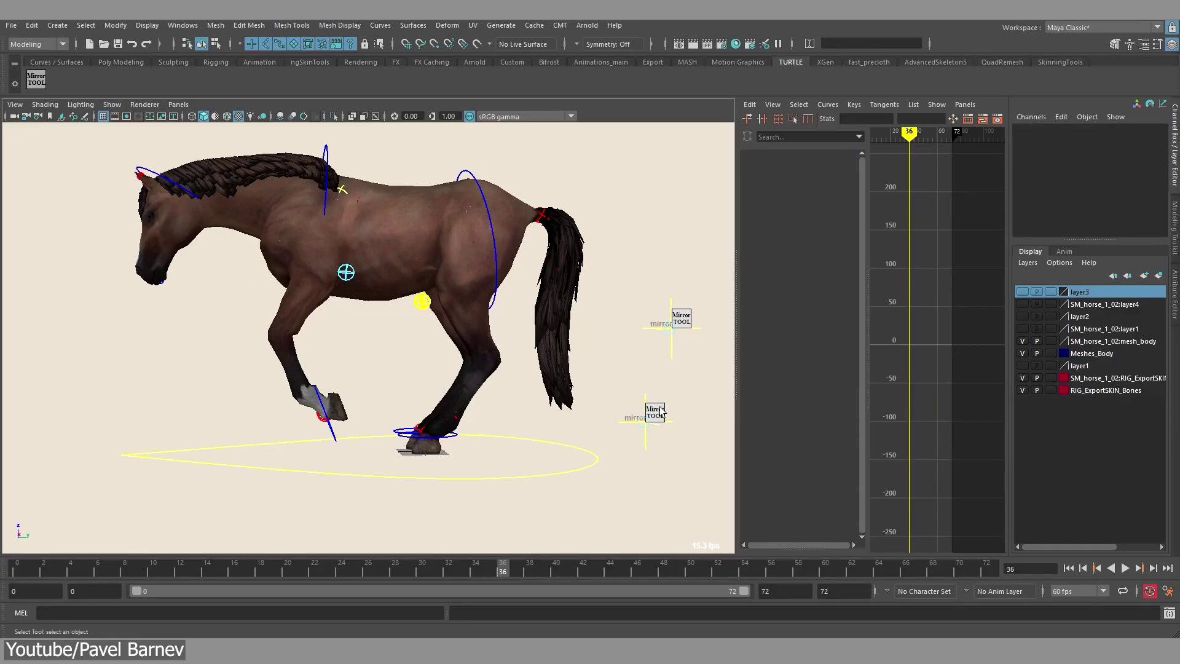
{"action": "left_click", "coordinate": [657, 413]}
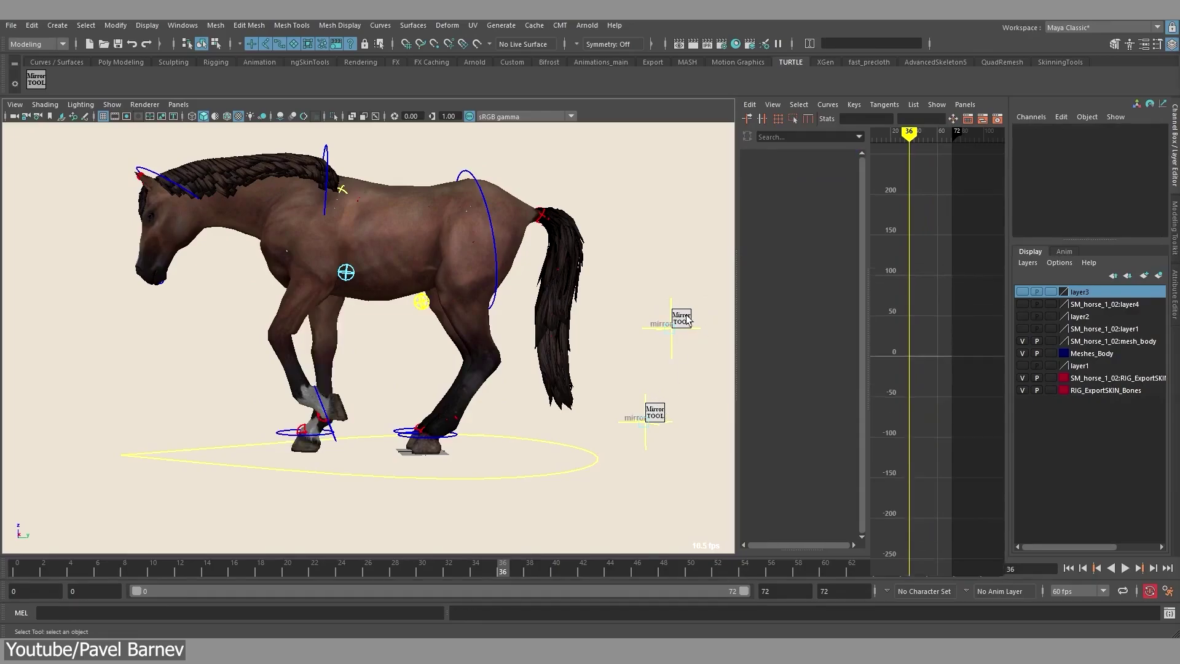
{"action": "key", "text": "alt+v"}
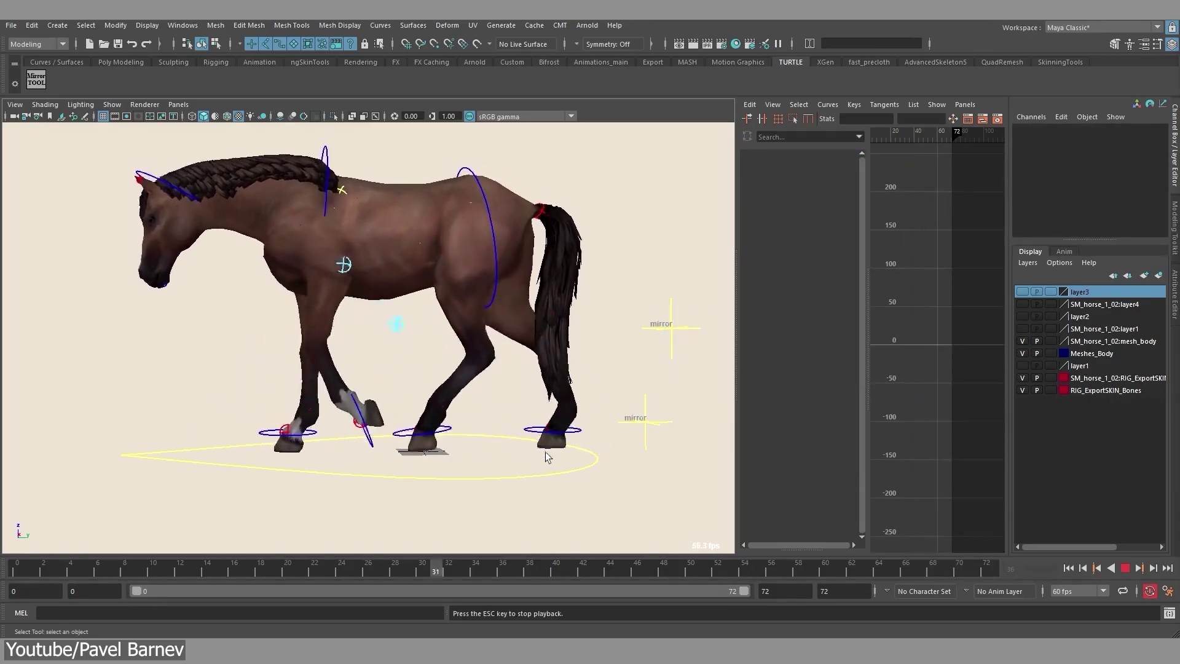
{"action": "key", "text": "Escape"}
Add the front-left foot control foot_z_F_L0 to animLayer1 and play back the foot animation.
{"action": "middle_click_drag", "start_coordinate": [247, 413], "coordinate": [275, 394], "text": "alt"}
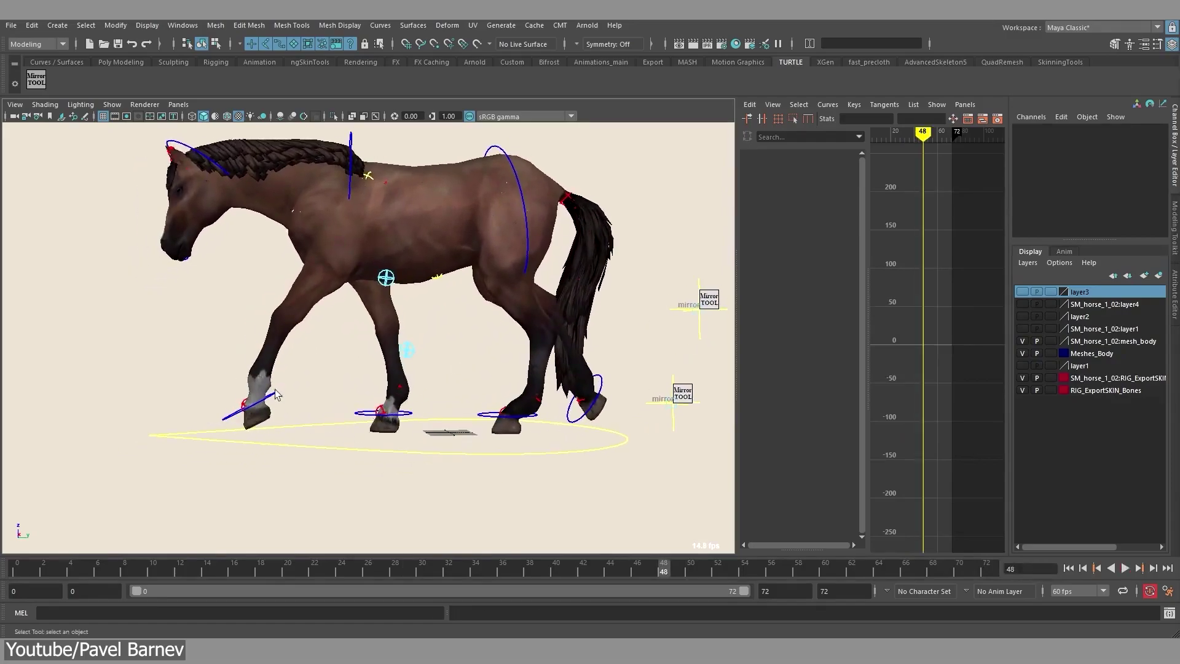
{"action": "left_click", "coordinate": [275, 394]}
{"action": "left_click_drag", "start_coordinate": [566, 569], "coordinate": [529, 573]}
{"action": "key", "text": "ctrl+shift+a"}
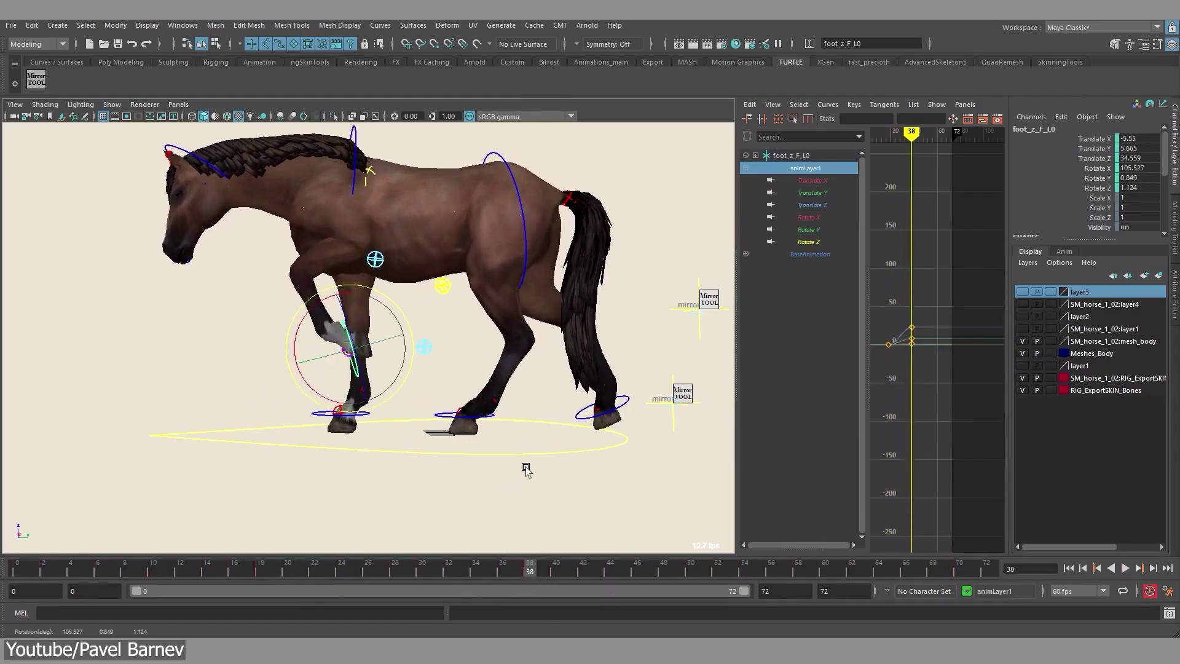
{"action": "key", "text": "period"}
{"action": "key", "text": "alt+v"}
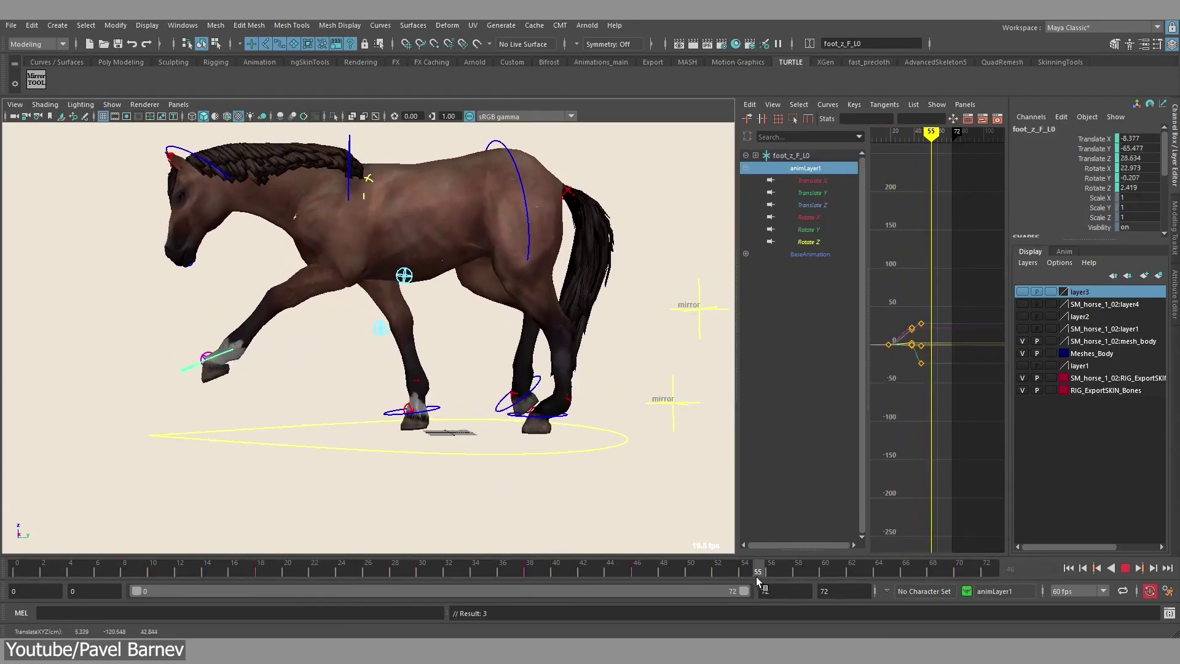
{"action": "left_click_drag", "start_coordinate": [727, 574], "coordinate": [704, 572]}
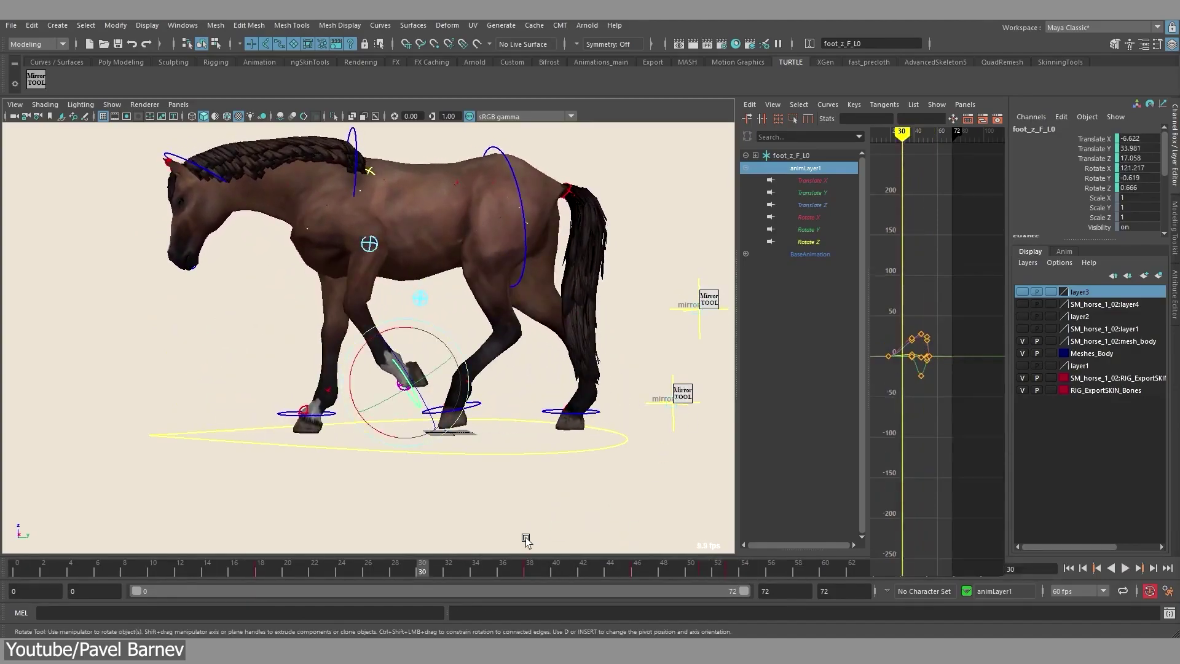
{"action": "key", "text": "alt+v"}
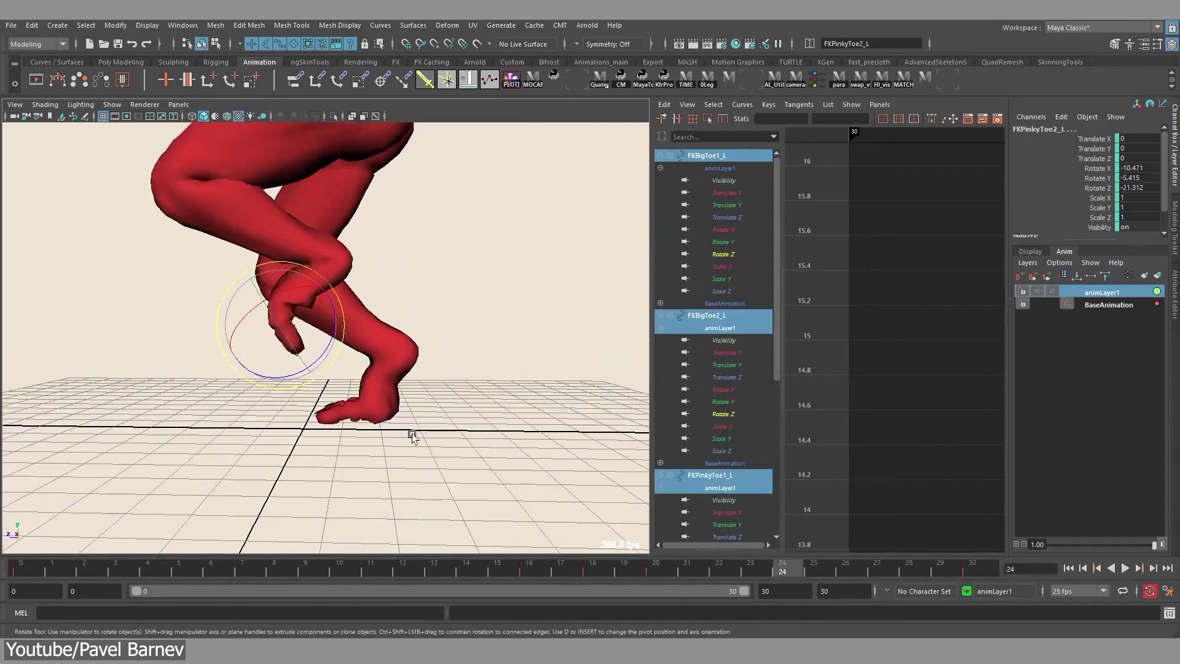
Play the red character's toe animation from close and wide views, then select the mirror system and replay.
{"action": "key", "text": "alt+v"}
{"action": "left_click_drag", "start_coordinate": [446, 317], "coordinate": [523, 446], "text": "alt"}
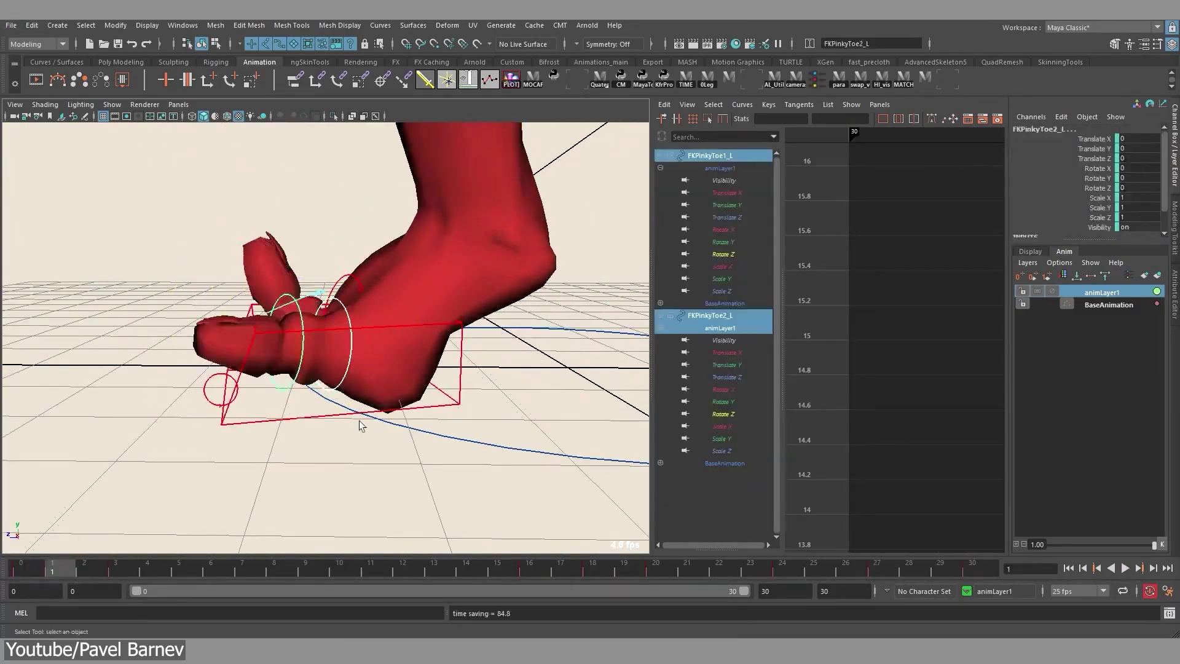
{"action": "left_click_drag", "start_coordinate": [359, 420], "coordinate": [443, 380], "text": "alt"}
{"action": "left_click", "coordinate": [571, 204]}
{"action": "key", "text": "alt+v"}
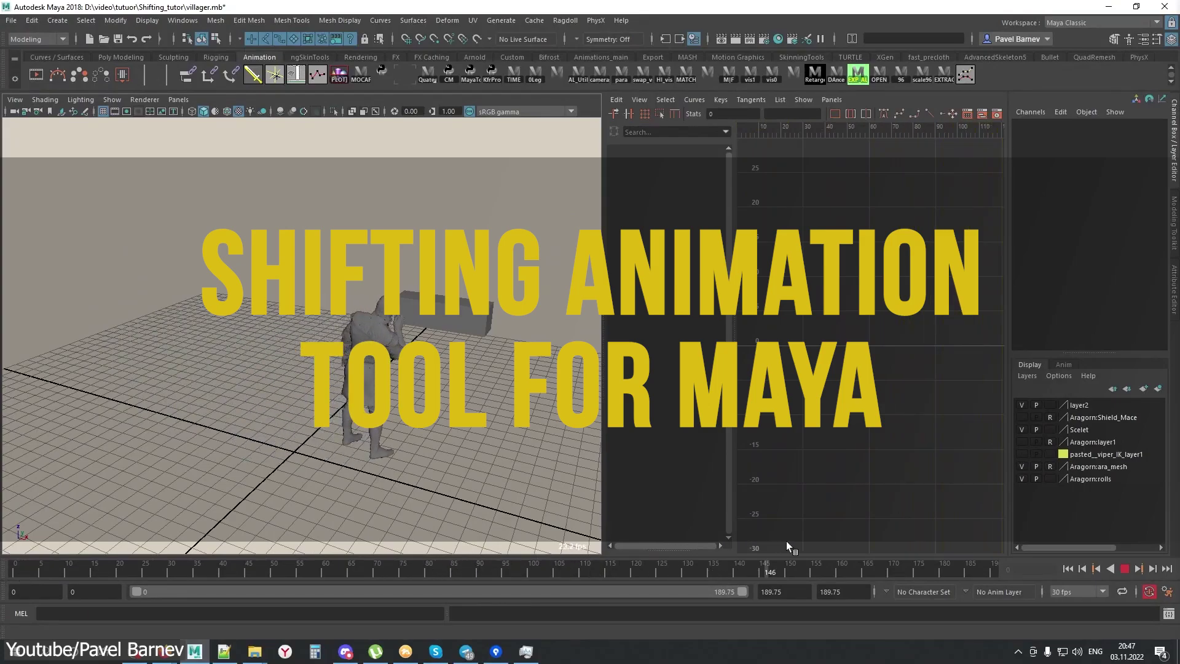
Lower the villager's pelv control on animLayer4, key it at frame 40, and scrub to review.
{"action": "key", "text": "alt+v"}
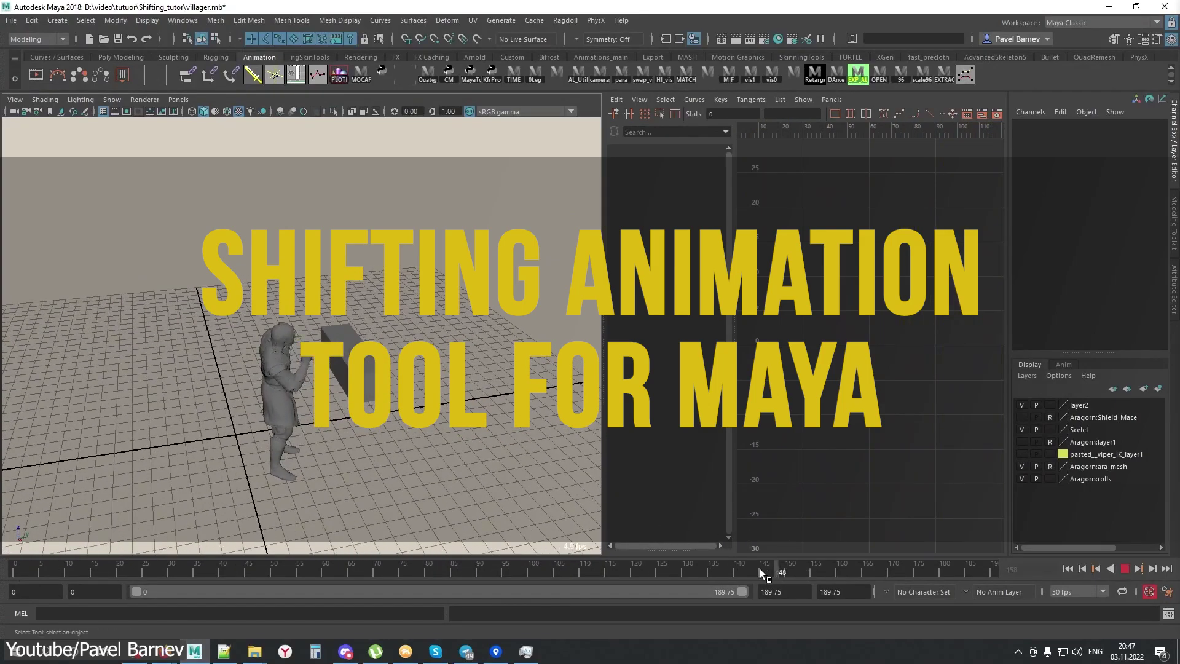
{"action": "left_click", "coordinate": [723, 566]}
{"action": "left_click", "coordinate": [775, 566]}
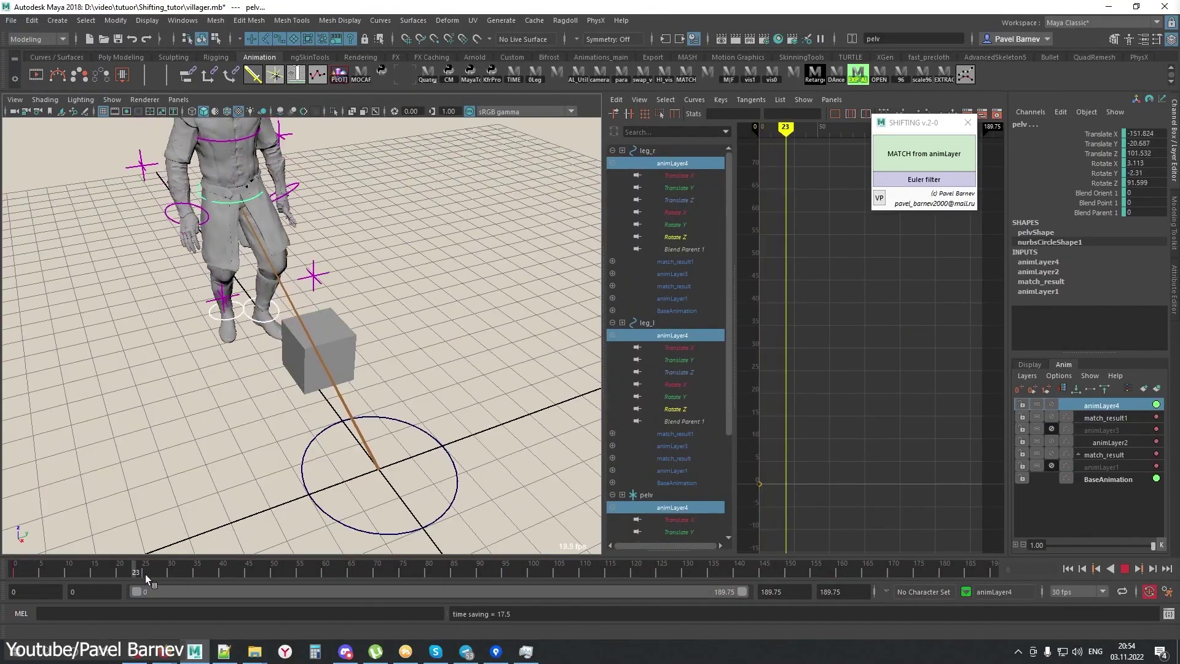
{"action": "right_click_drag", "start_coordinate": [321, 430], "coordinate": [337, 550], "text": "alt"}
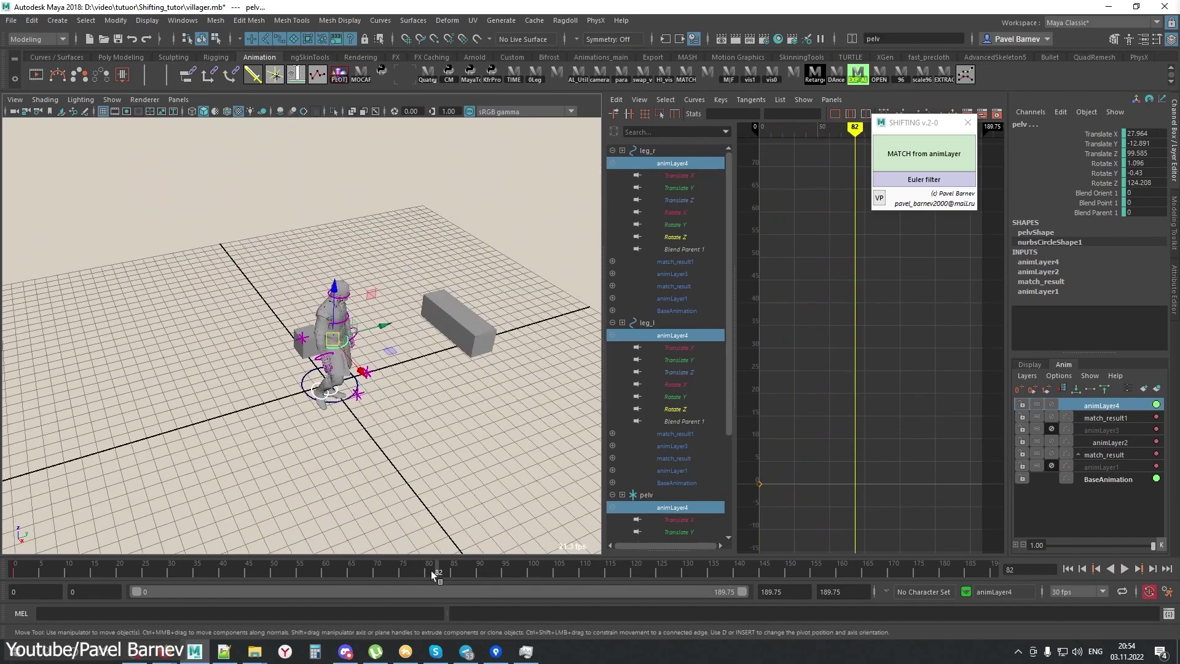
{"action": "left_click_drag", "start_coordinate": [432, 575], "coordinate": [749, 565]}
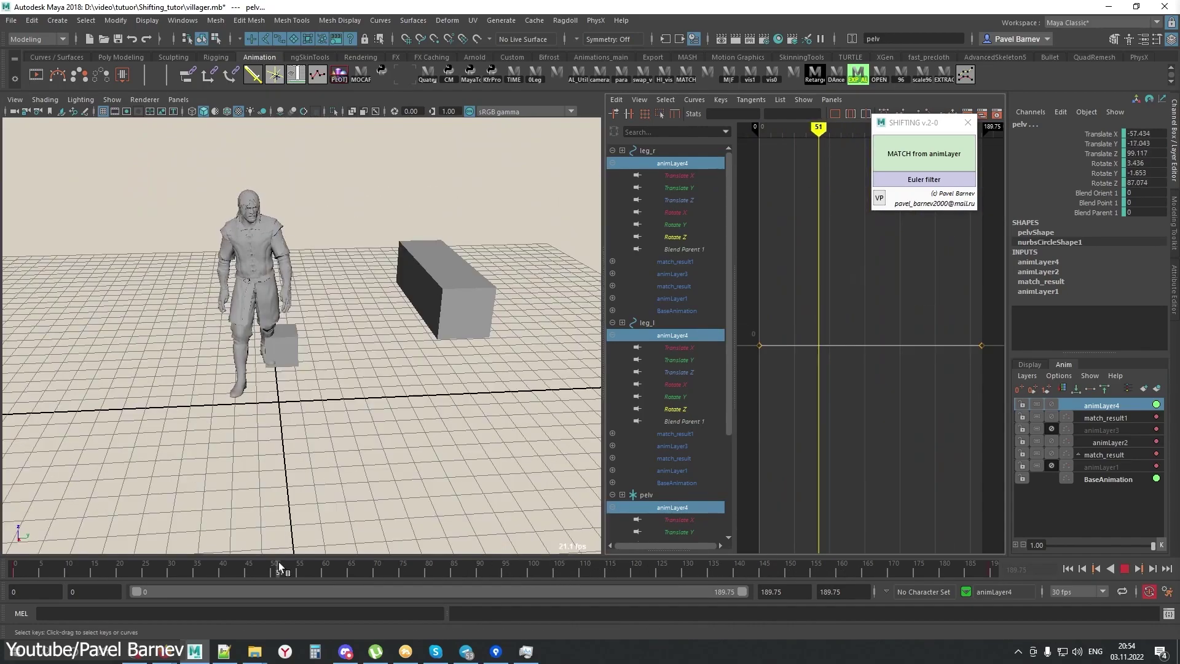
{"action": "left_click_drag", "start_coordinate": [282, 566], "coordinate": [206, 562]}
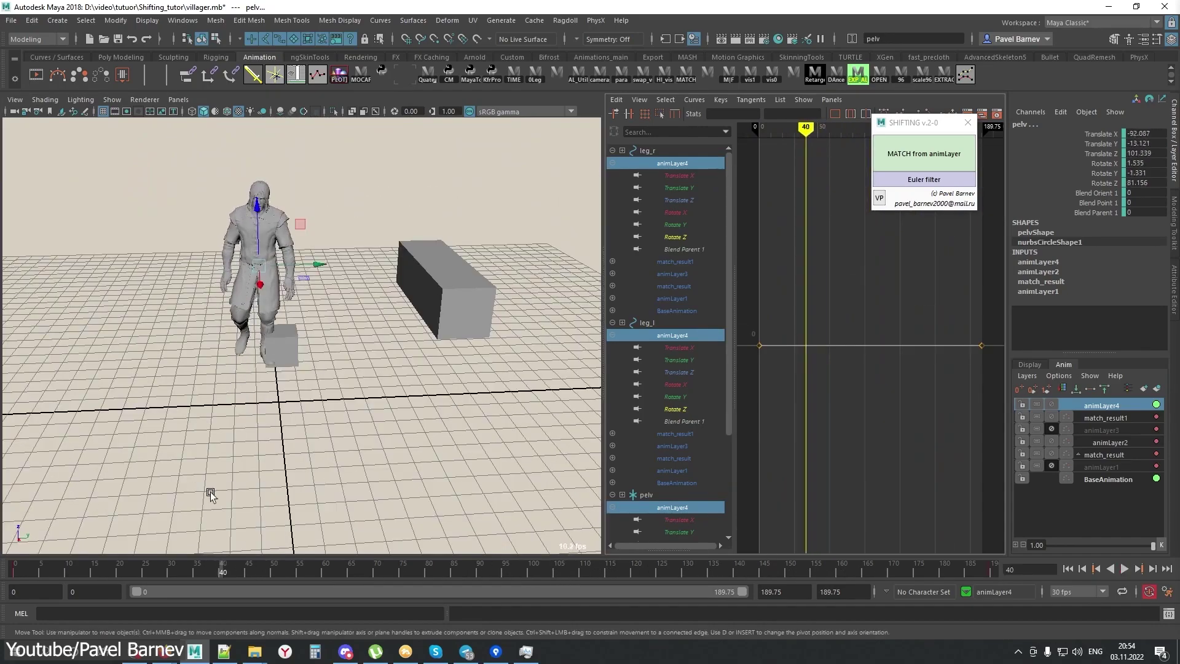
{"action": "left_click_drag", "start_coordinate": [324, 263], "coordinate": [314, 265]}
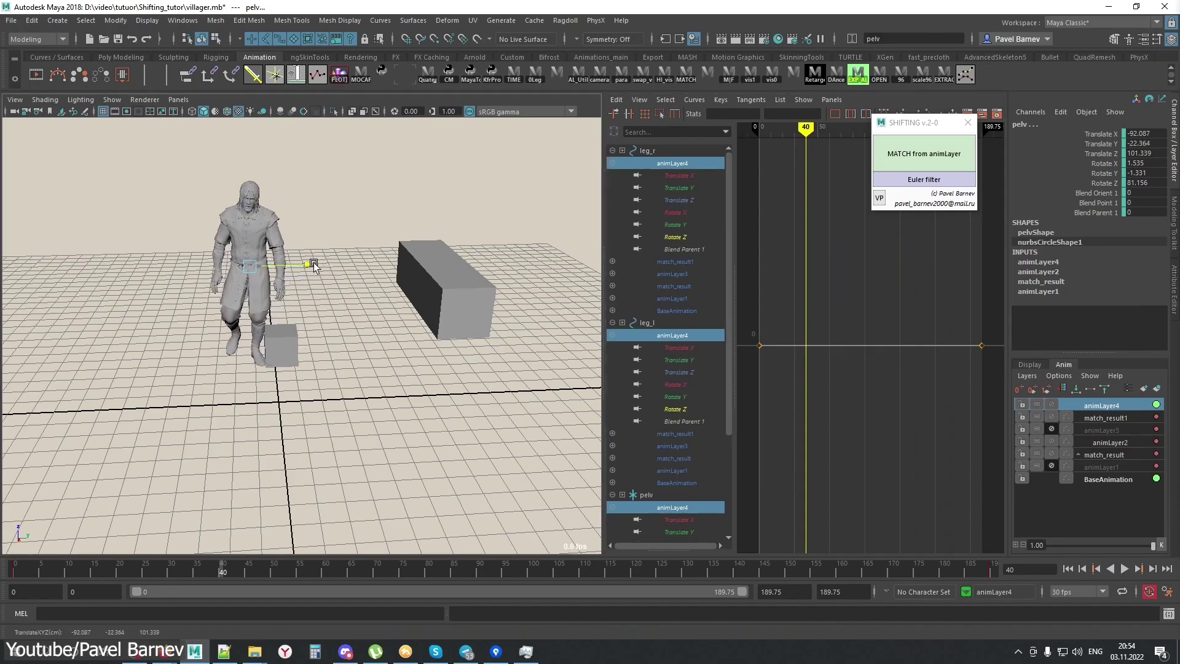
{"action": "key", "text": "s"}
{"action": "mouse_move", "coordinate": [209, 567]}
{"action": "left_mouse_down"}
{"action": "mouse_move", "coordinate": [40, 566]}
{"action": "mouse_move", "coordinate": [846, 596]}
{"action": "left_mouse_up"}
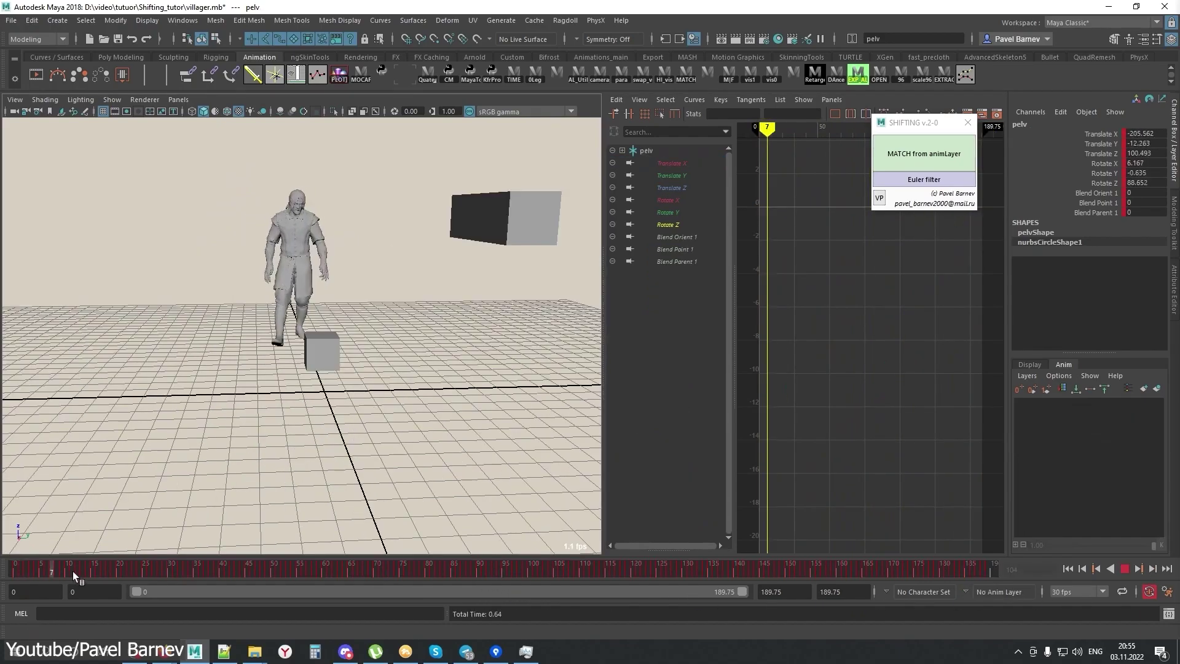
{"action": "mouse_move", "coordinate": [73, 575]}
{"action": "left_mouse_down"}
{"action": "mouse_move", "coordinate": [482, 577]}
{"action": "mouse_move", "coordinate": [770, 554]}
{"action": "left_mouse_up"}
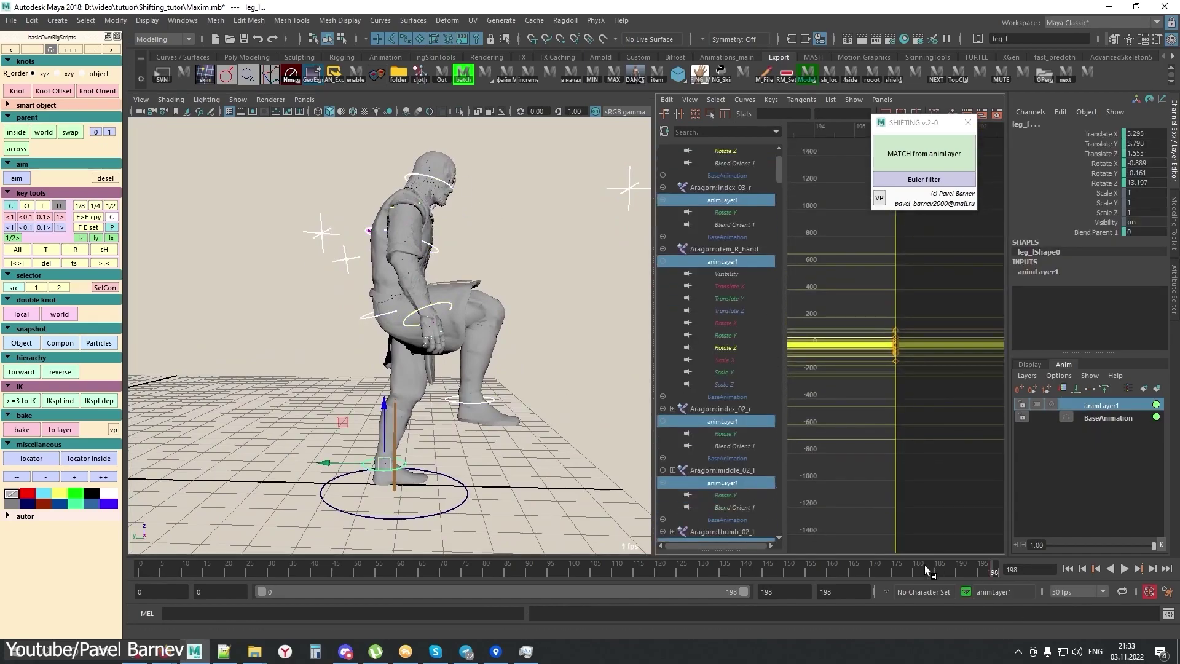
Scrub back through the climb, open the anim layer actions for the leg controls, and orbit during playback.
{"action": "left_click_drag", "start_coordinate": [924, 565], "coordinate": [773, 561]}
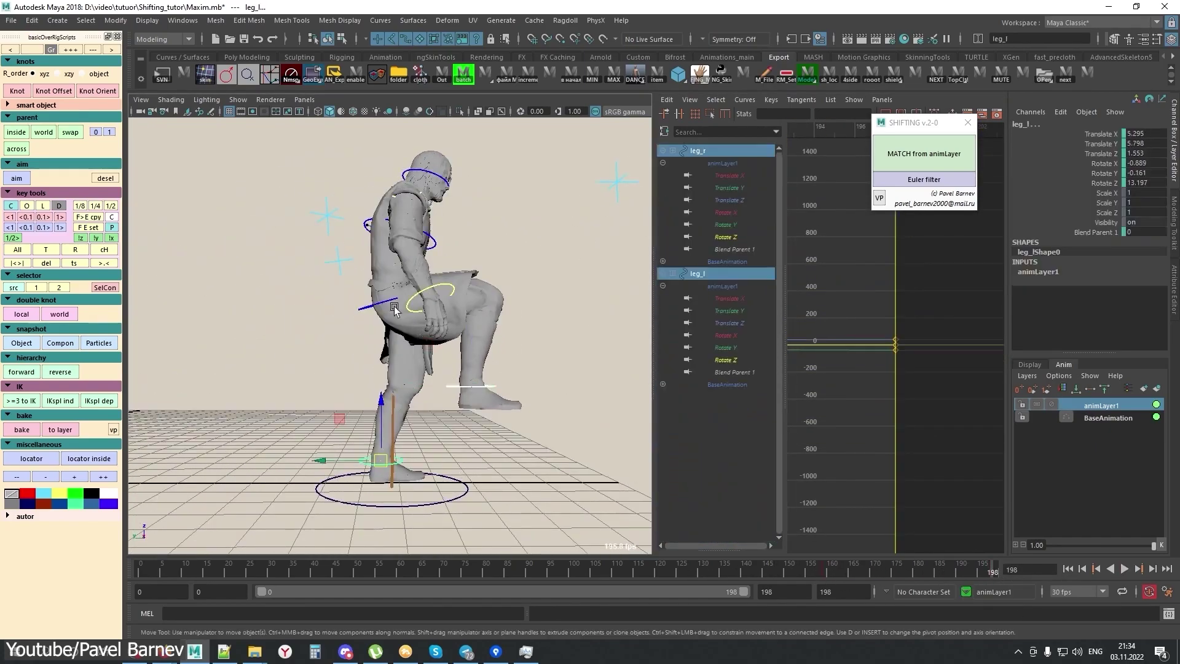
{"action": "right_click", "coordinate": [1045, 403]}
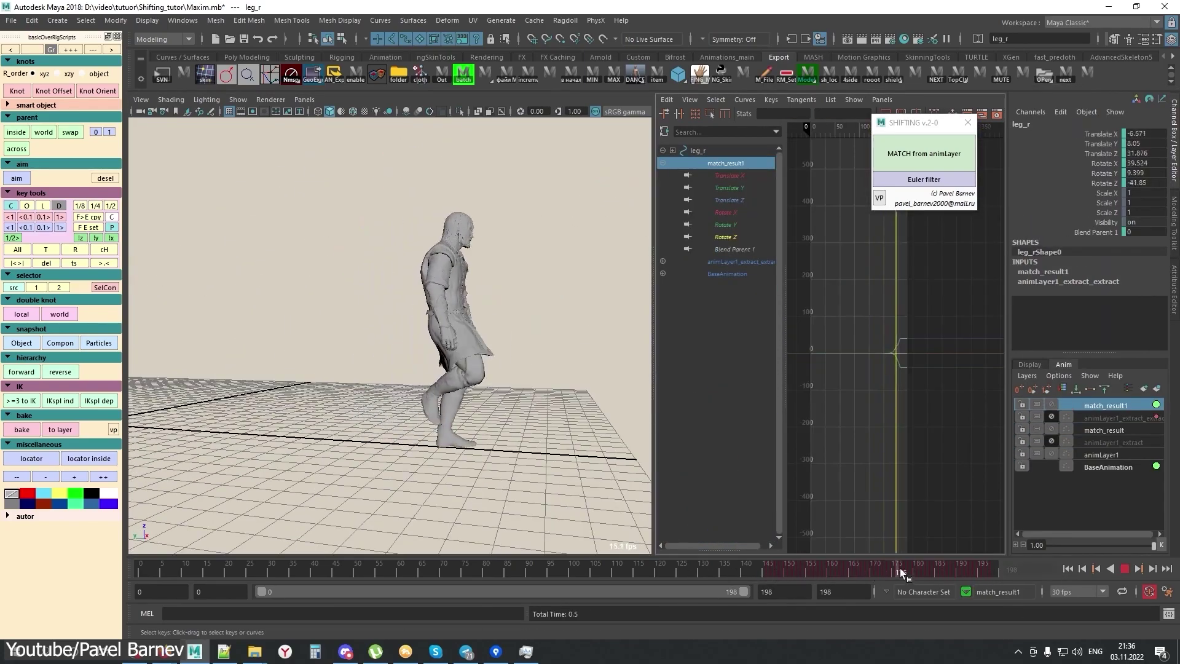
{"action": "left_click_drag", "start_coordinate": [430, 335], "coordinate": [386, 374], "text": "alt"}
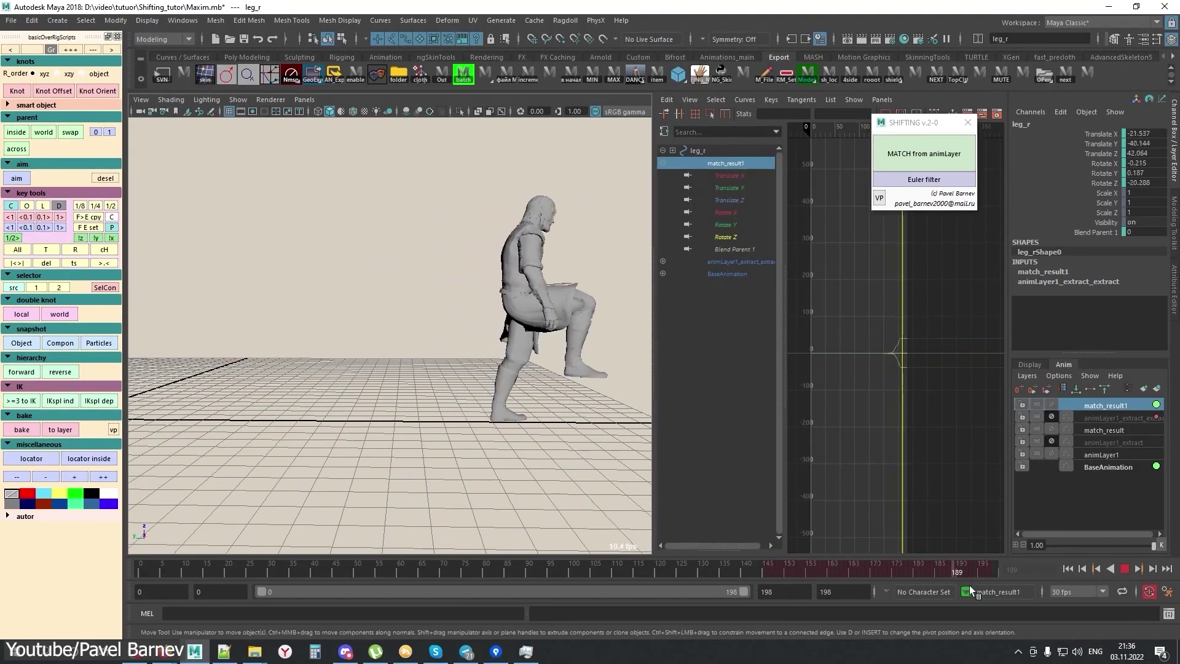